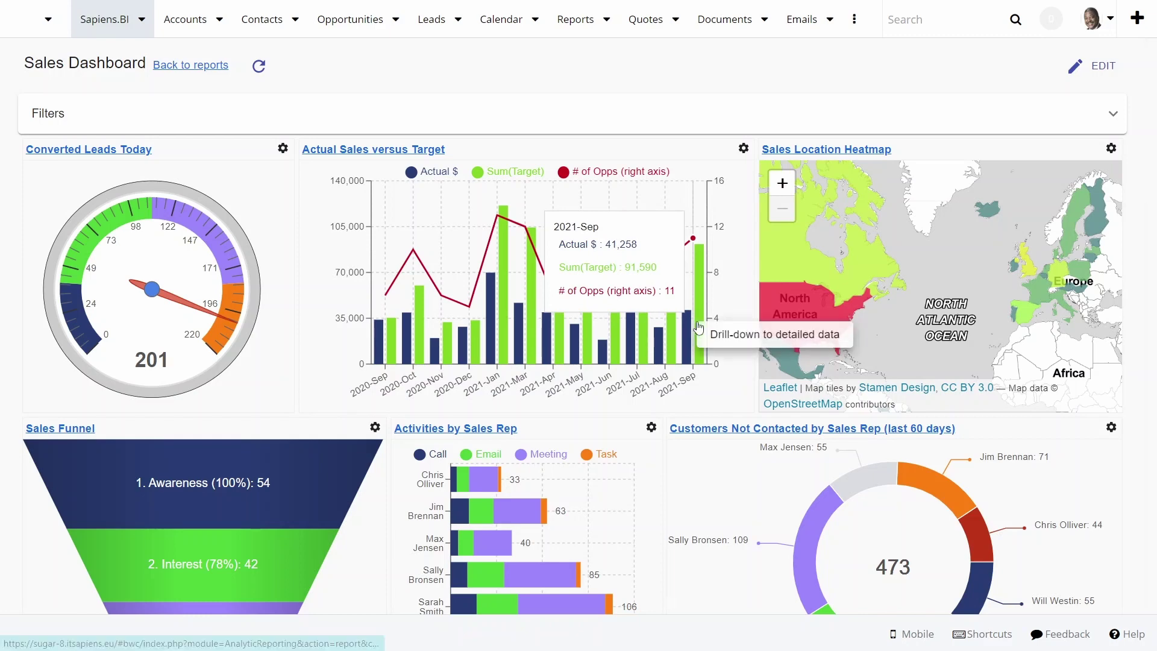
Drill down from the 2021-Sep sales bar to the Smith & Sons - 245 Units opportunity and return to the Sales Dashboard.
click(710, 335)
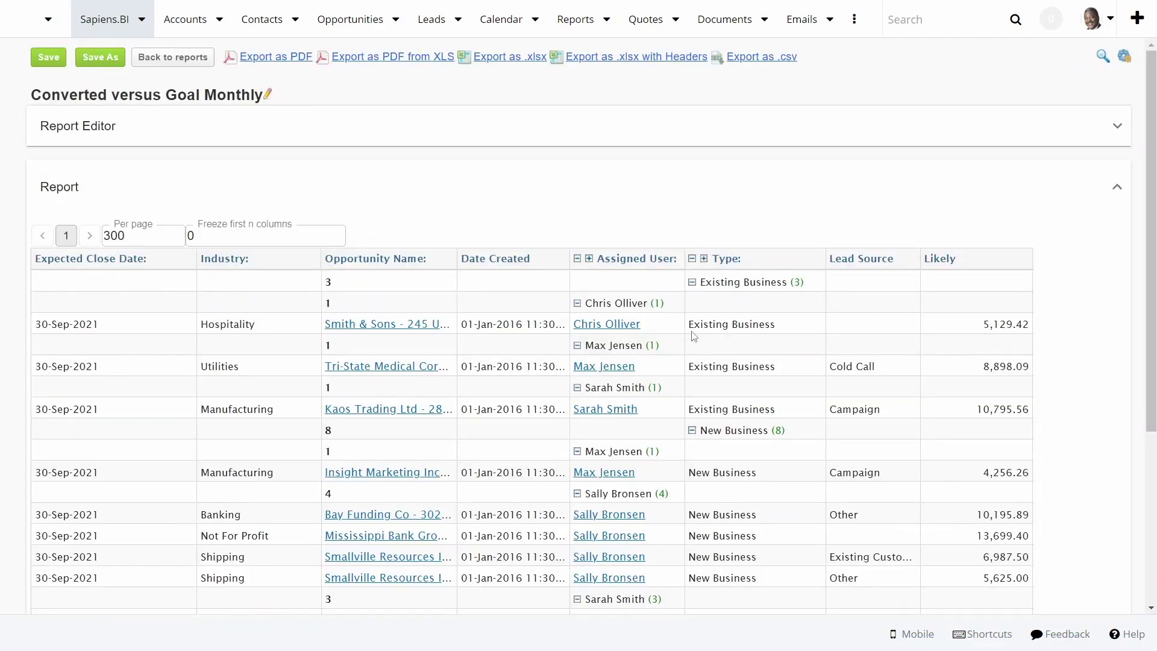
click(388, 326)
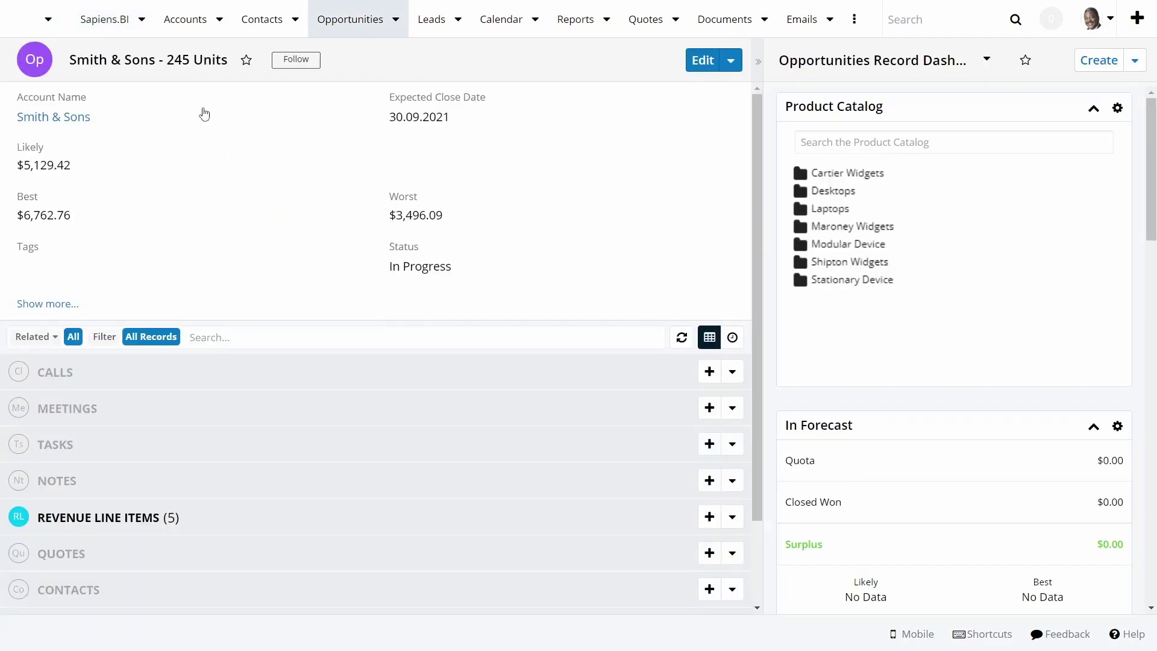
click(140, 21)
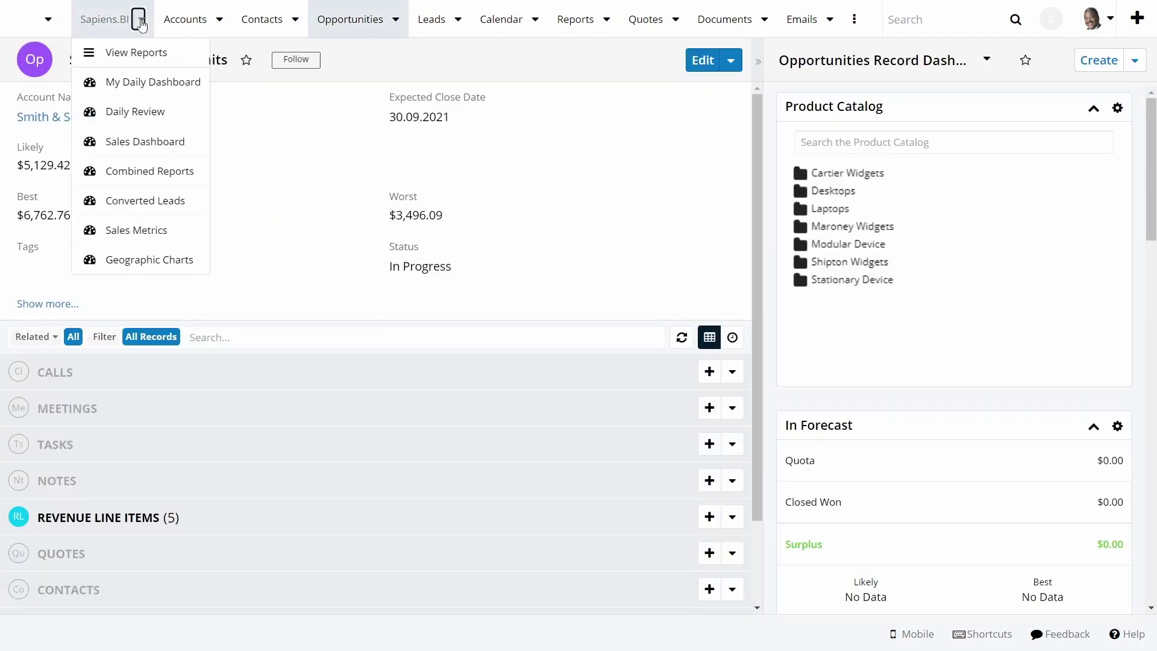
click(138, 142)
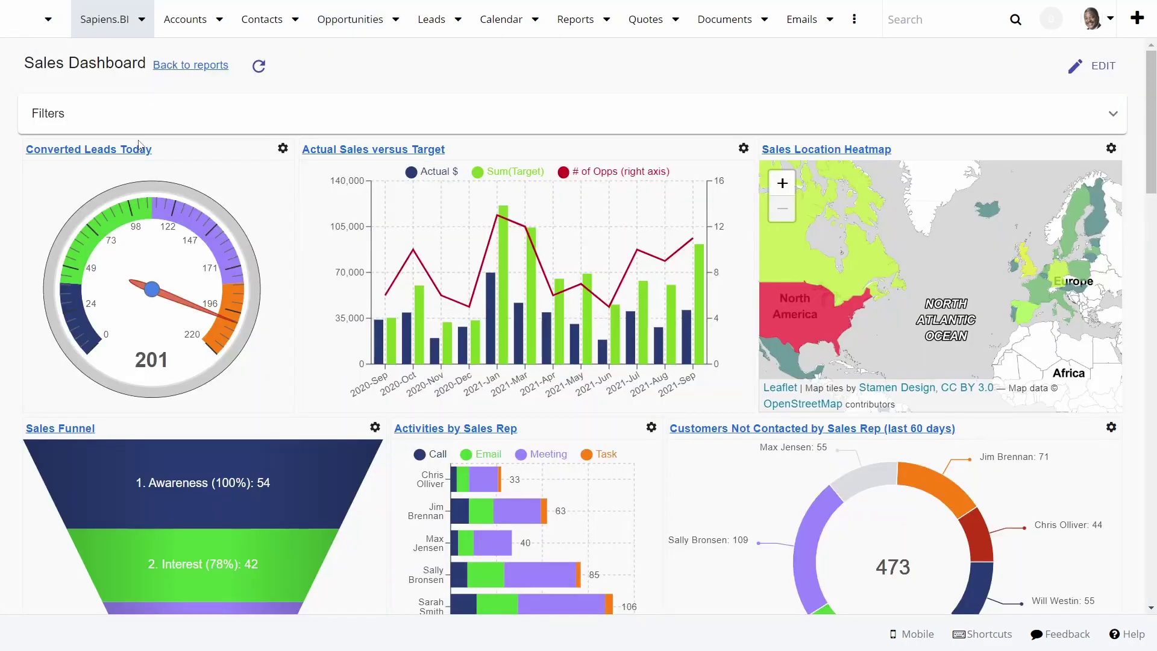
Filter the dashboard to (Accounts) Assigned User Is the fourth listed user and review the filtered charts.
click(140, 129)
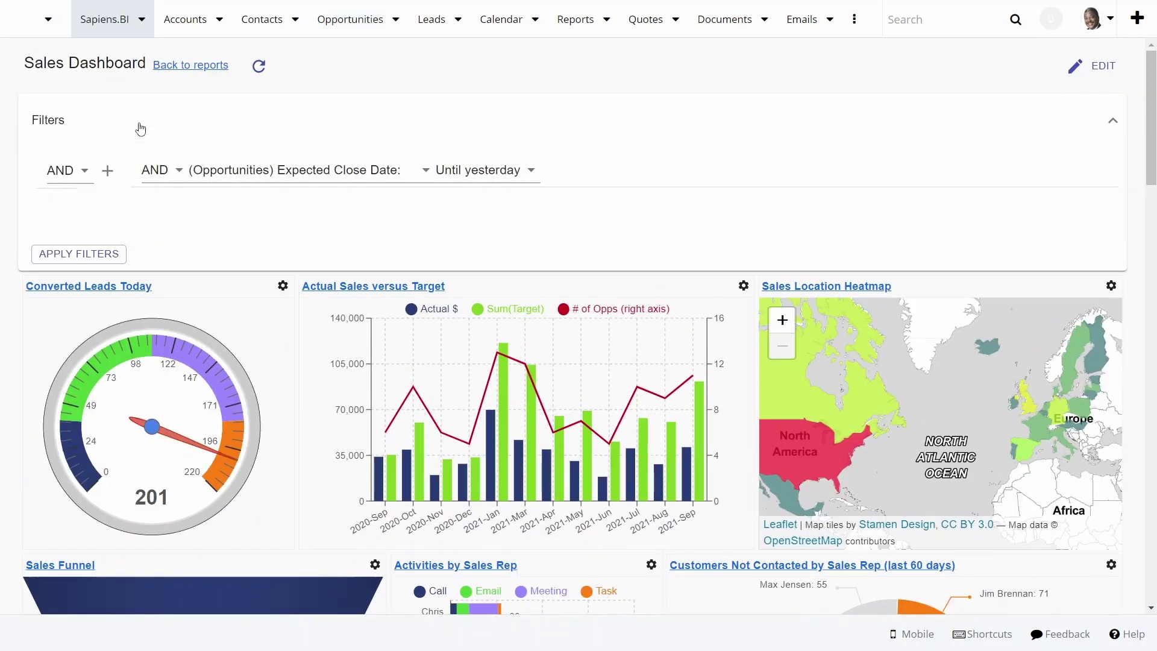
click(267, 175)
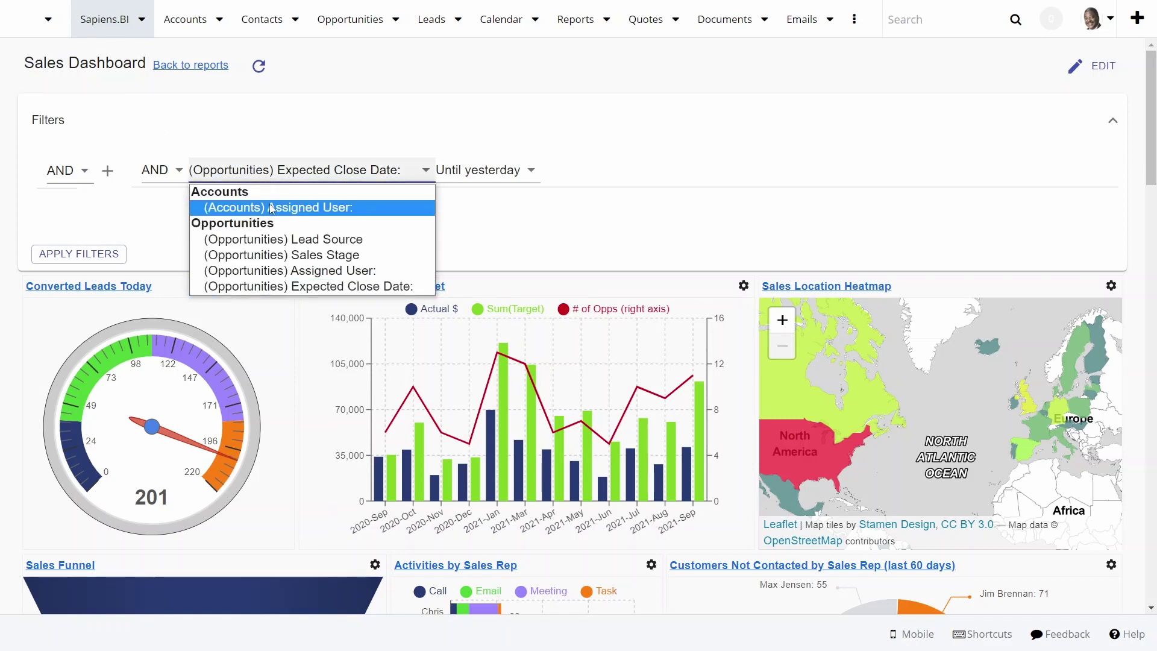
click(270, 205)
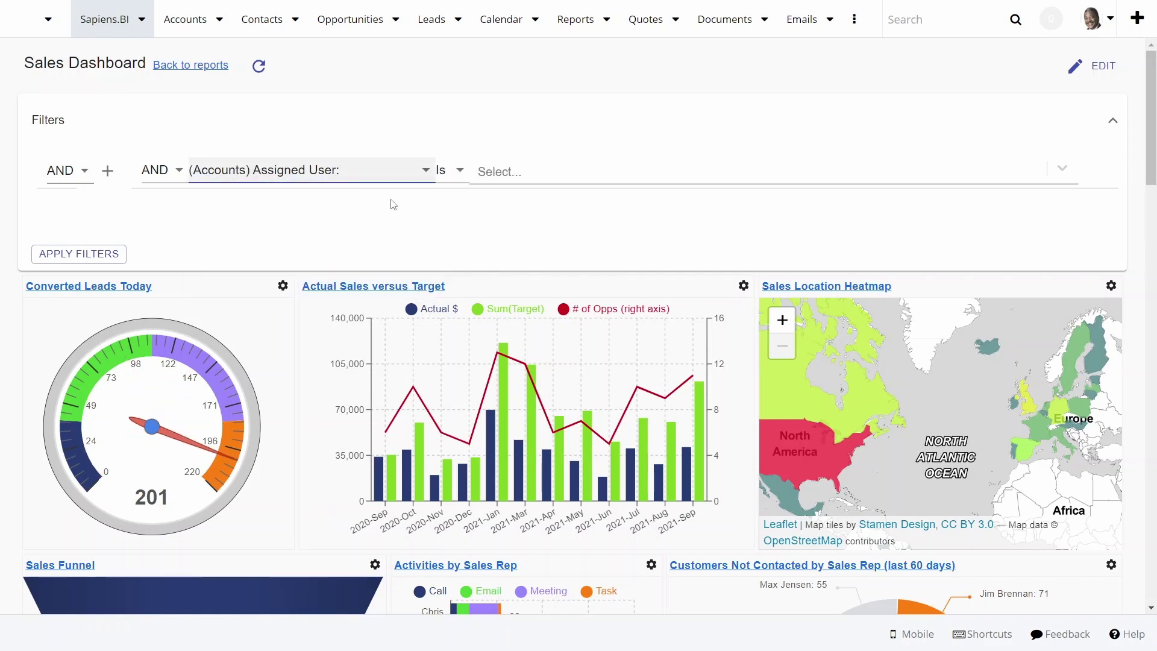
click(506, 173)
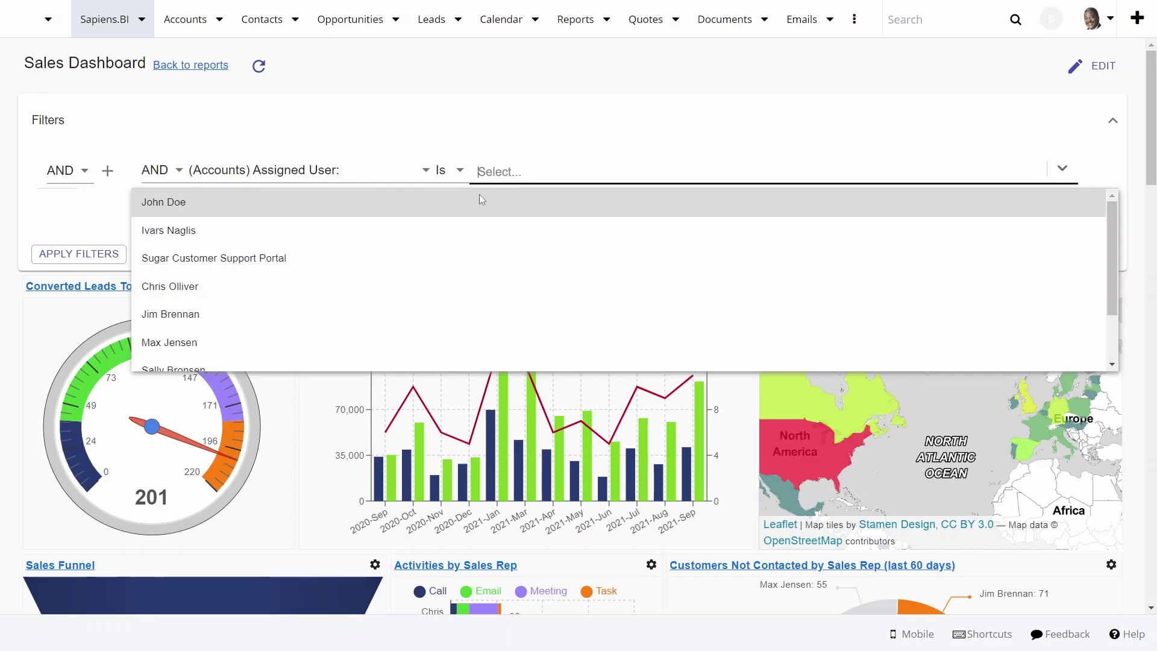
click(395, 287)
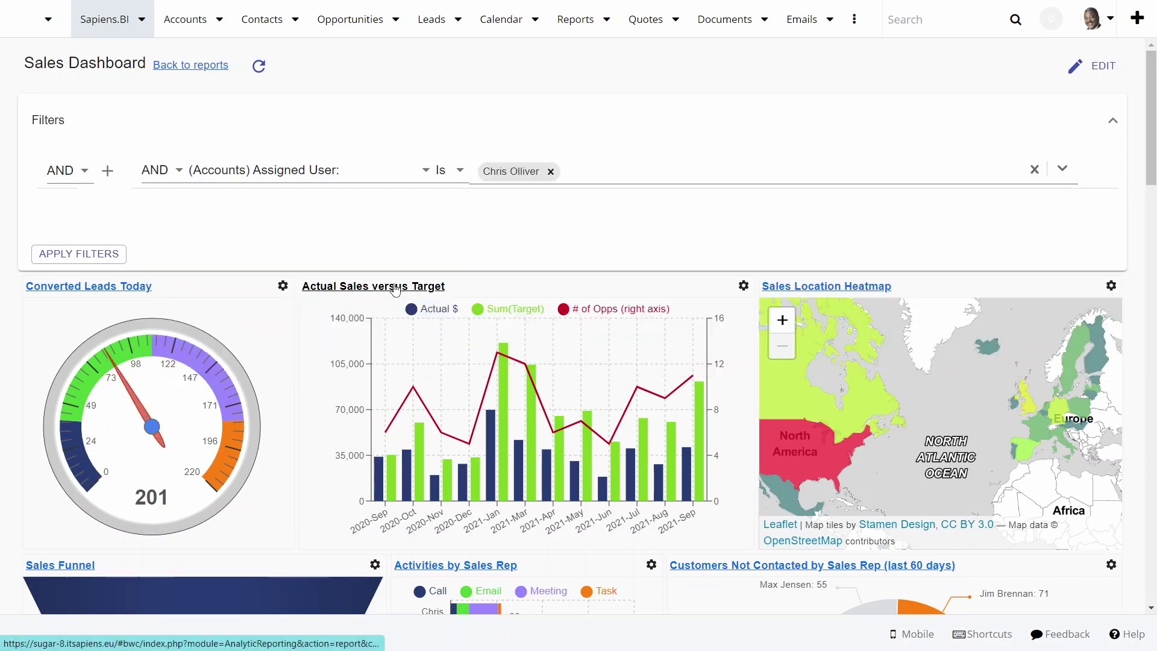
click(97, 259)
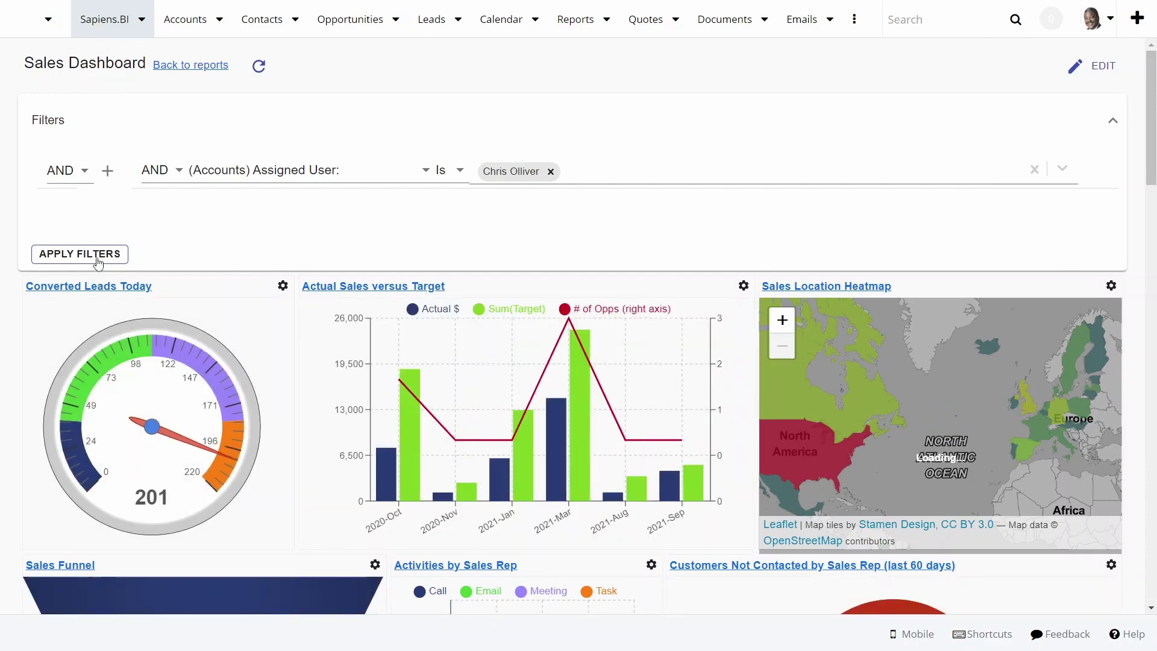
scroll(97, 263, down, 10)
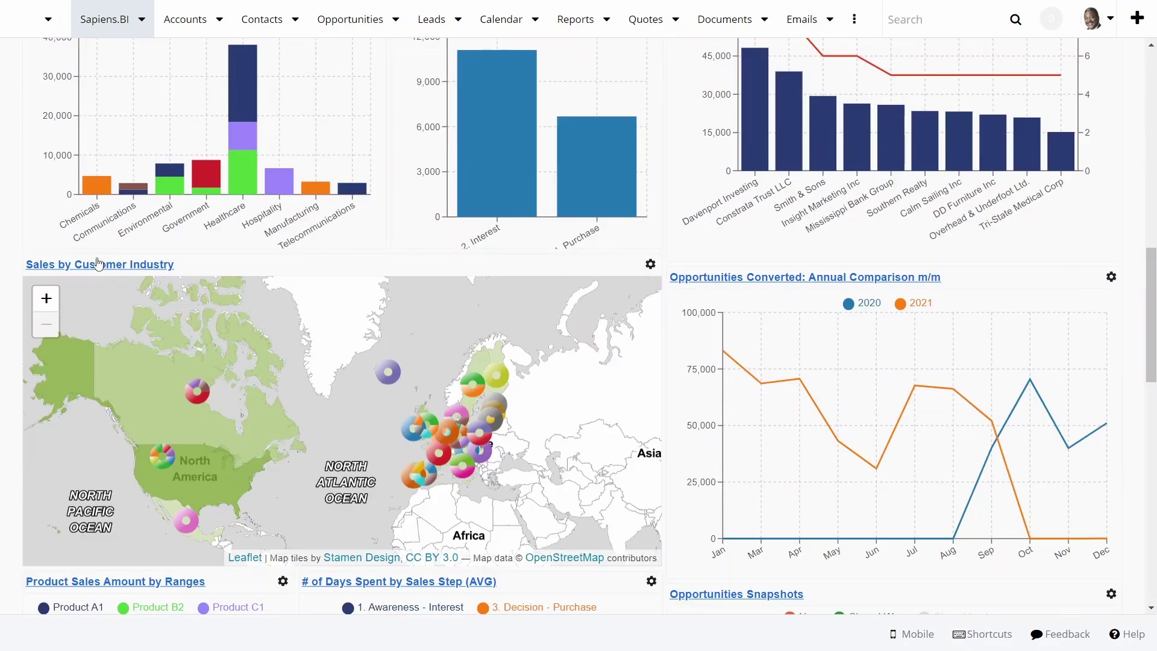
scroll(97, 264, up, 10)
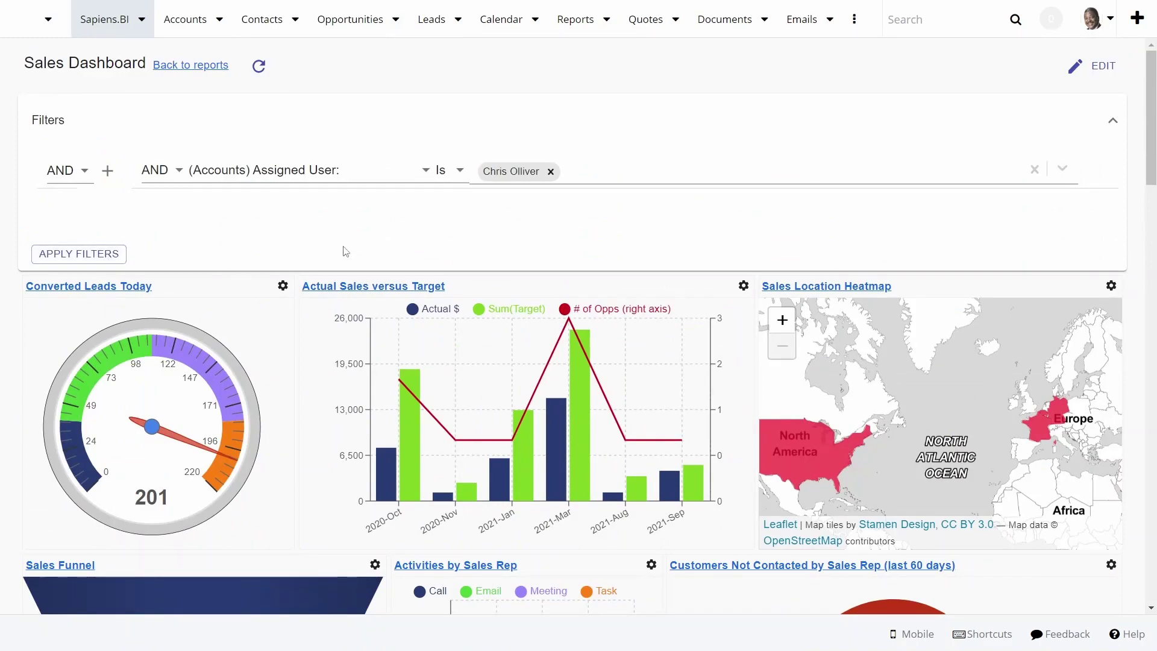
Change the assigned user filter condition to Isn't empty, apply it, and review the dashboard's charts and tables.
click(450, 175)
click(452, 238)
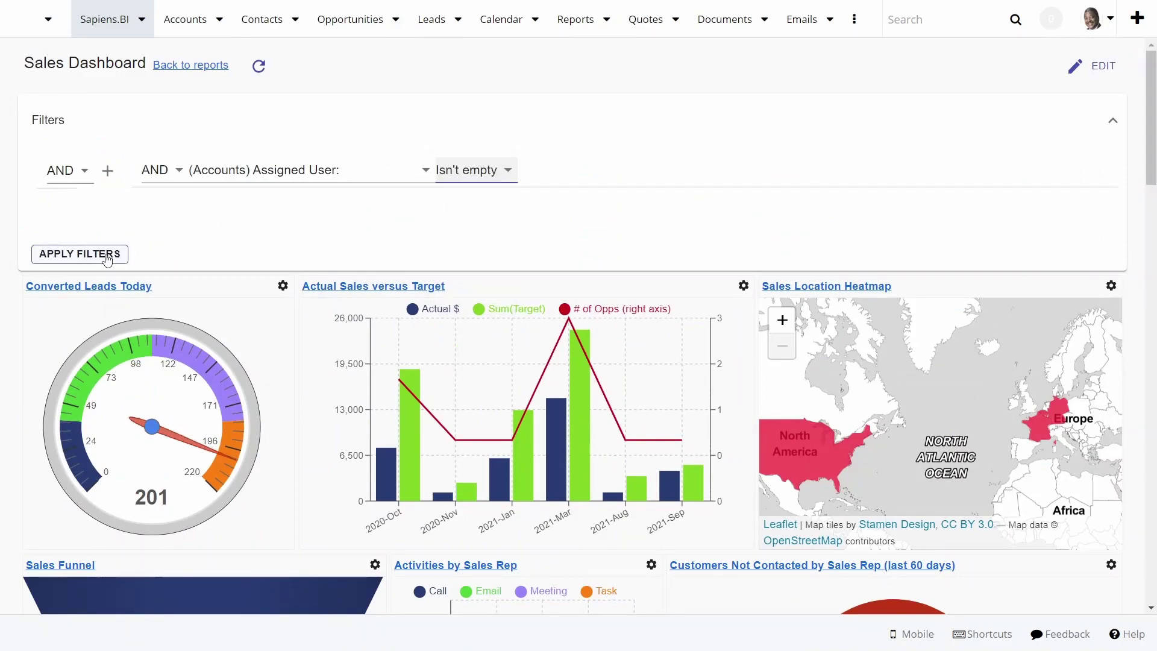
click(106, 255)
scroll(330, 346, down, 10)
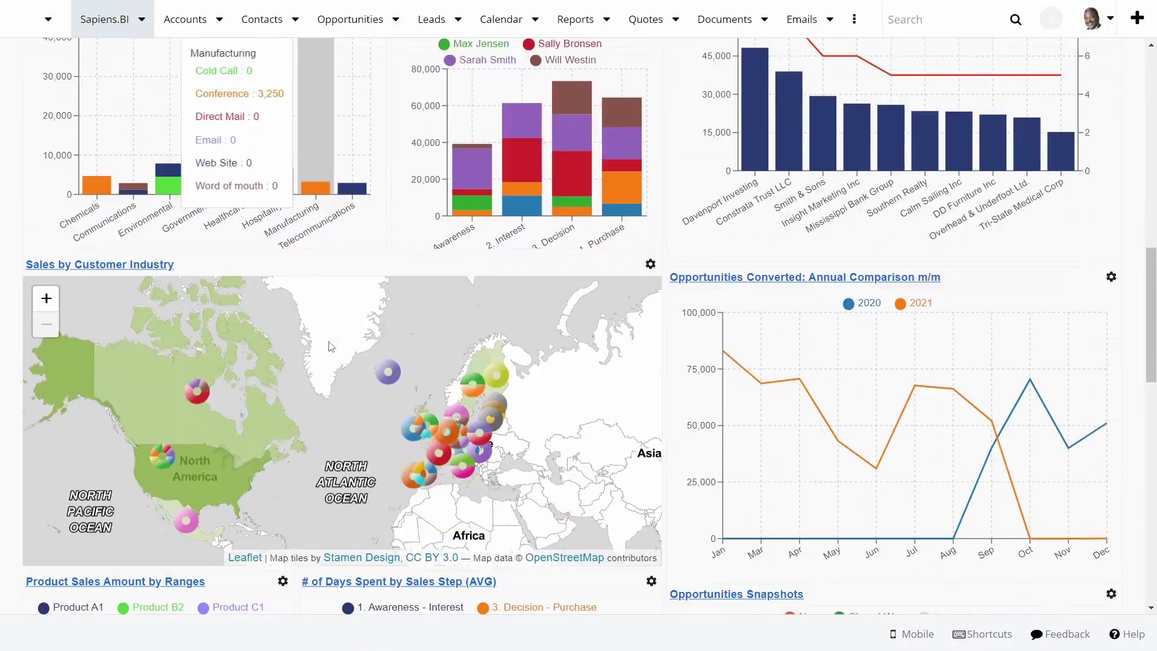
scroll(330, 347, down, 15)
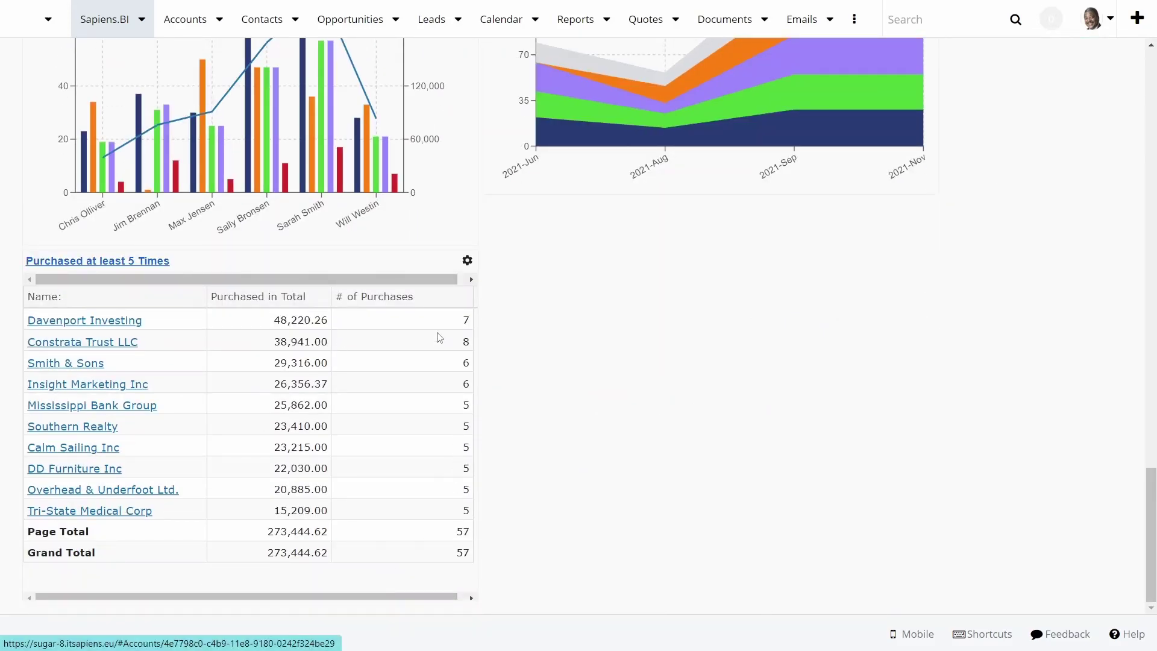
scroll(439, 337, up, 15)
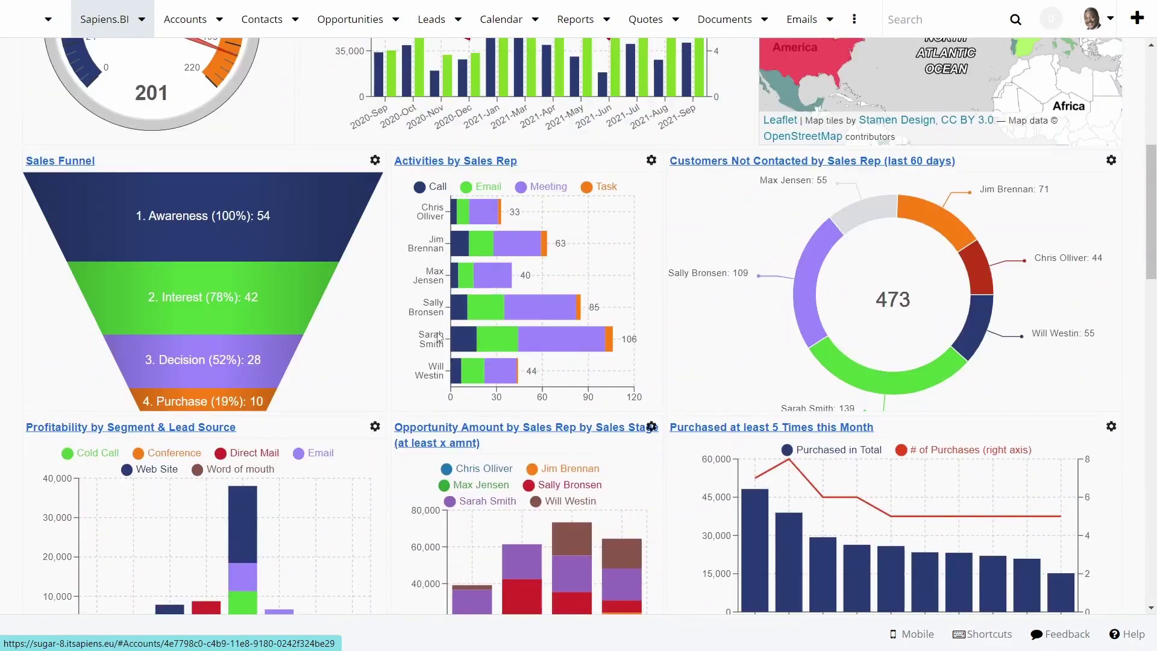
scroll(438, 339, up, 5)
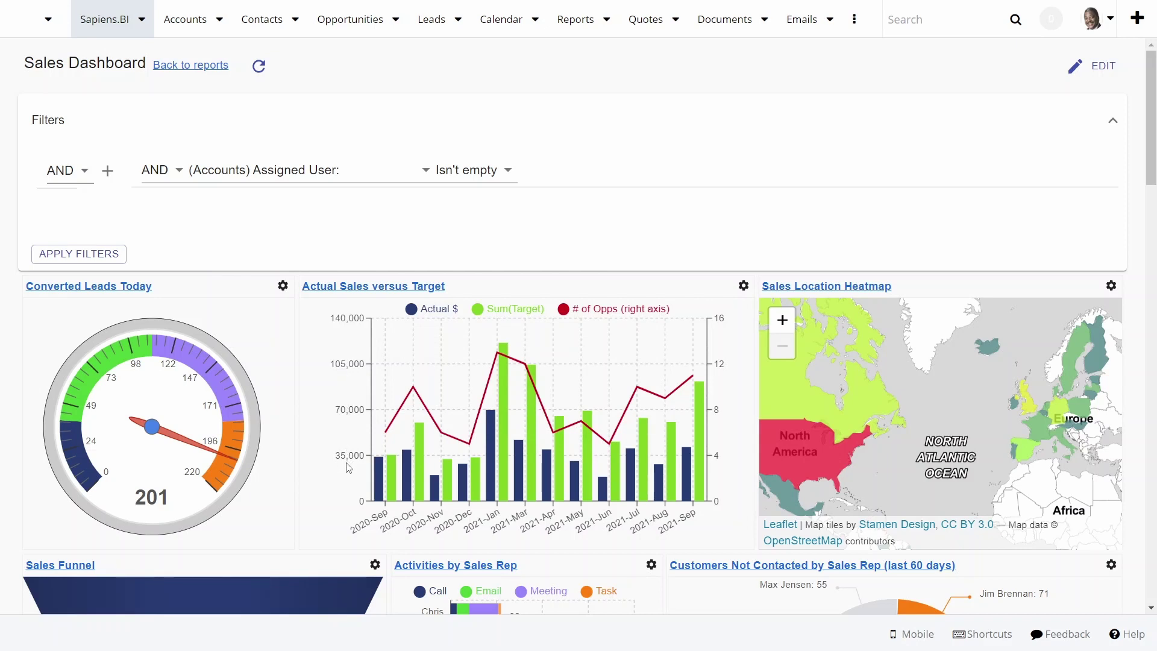
Examine the monthly sales, targets and opportunity counts in the Actual Sales versus Target chart.
mouse_move(389, 474)
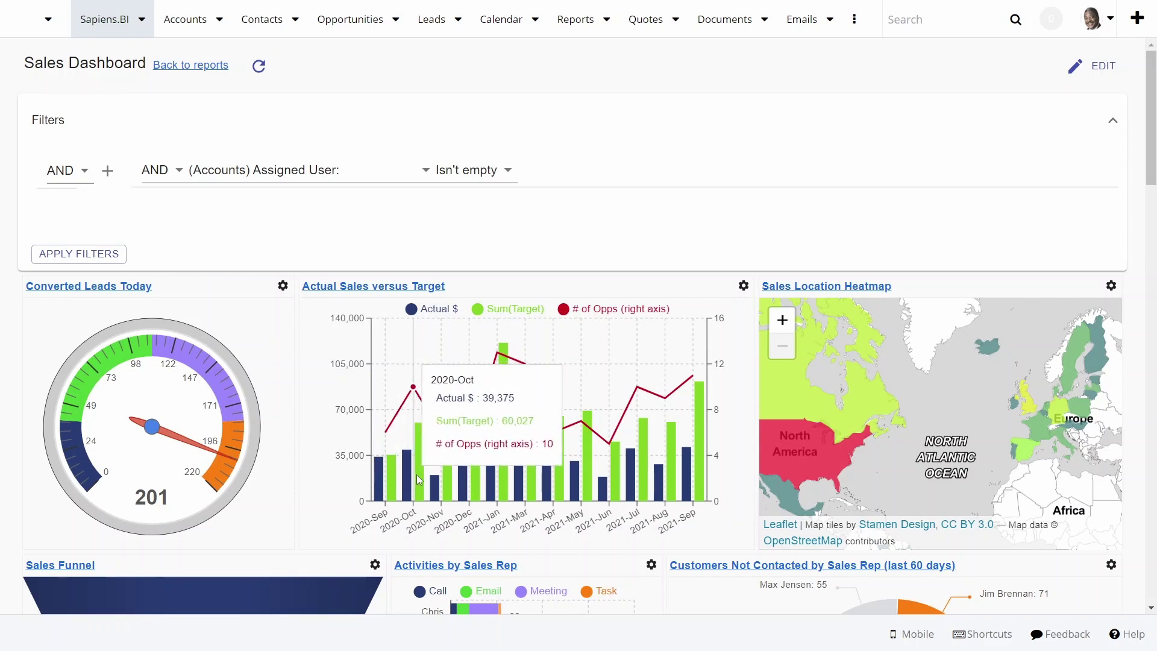
mouse_move(499, 357)
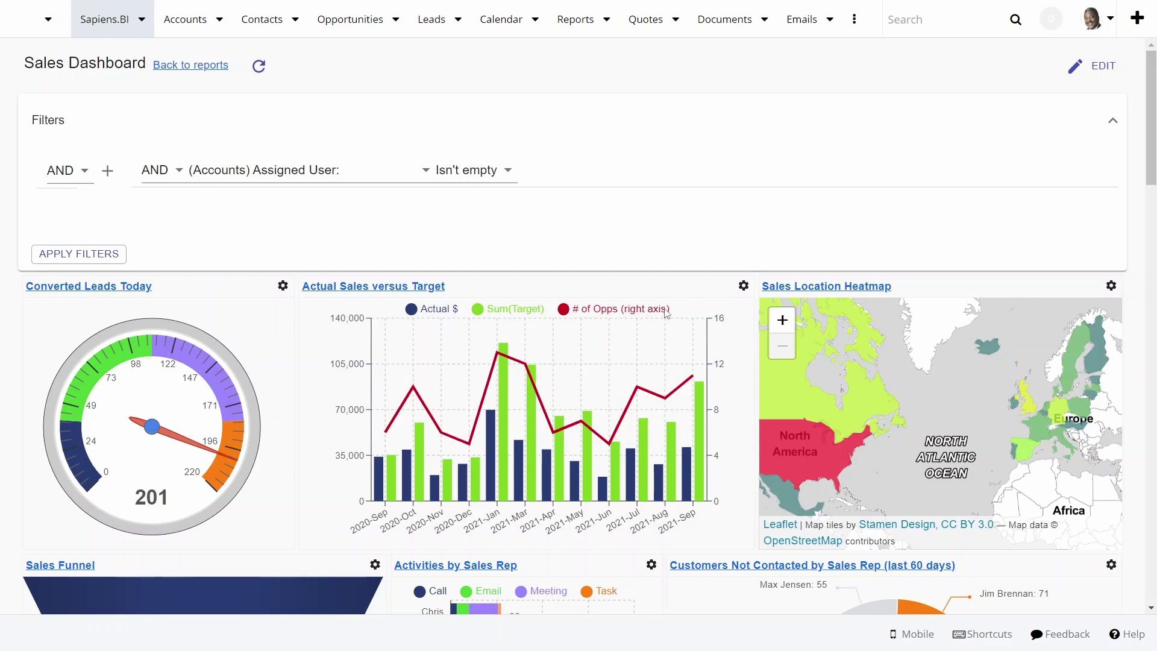
scroll(666, 312, down, 5)
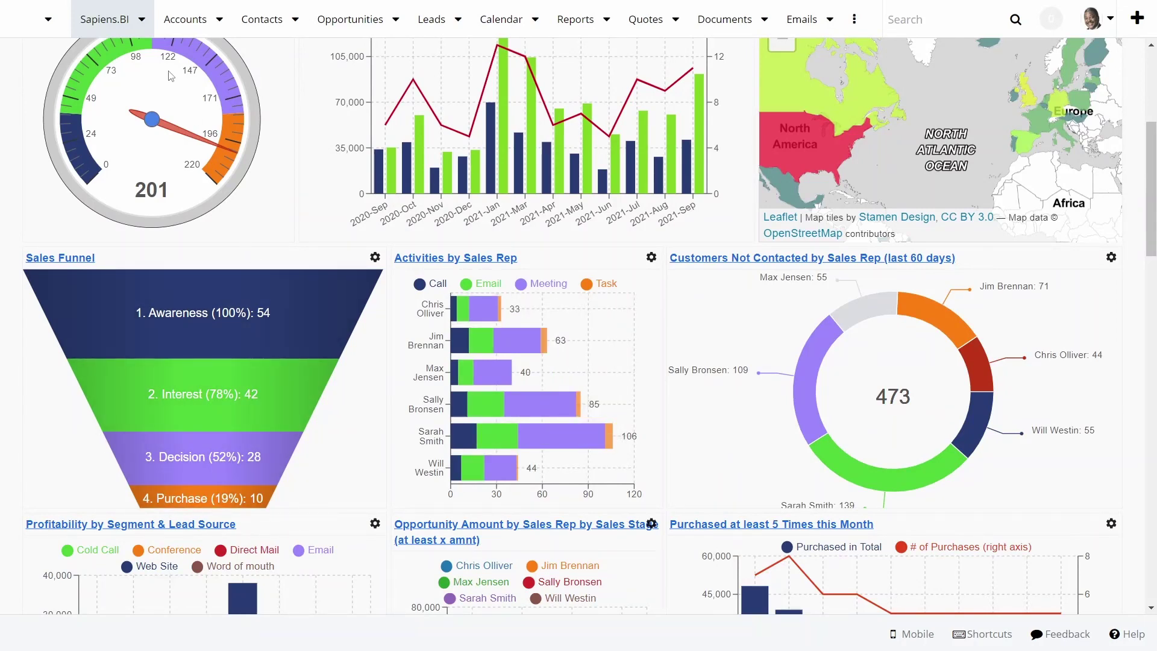
Open the Geographic Charts dashboard and inspect the North American markers on the Sales by Customer Industry map.
click(143, 21)
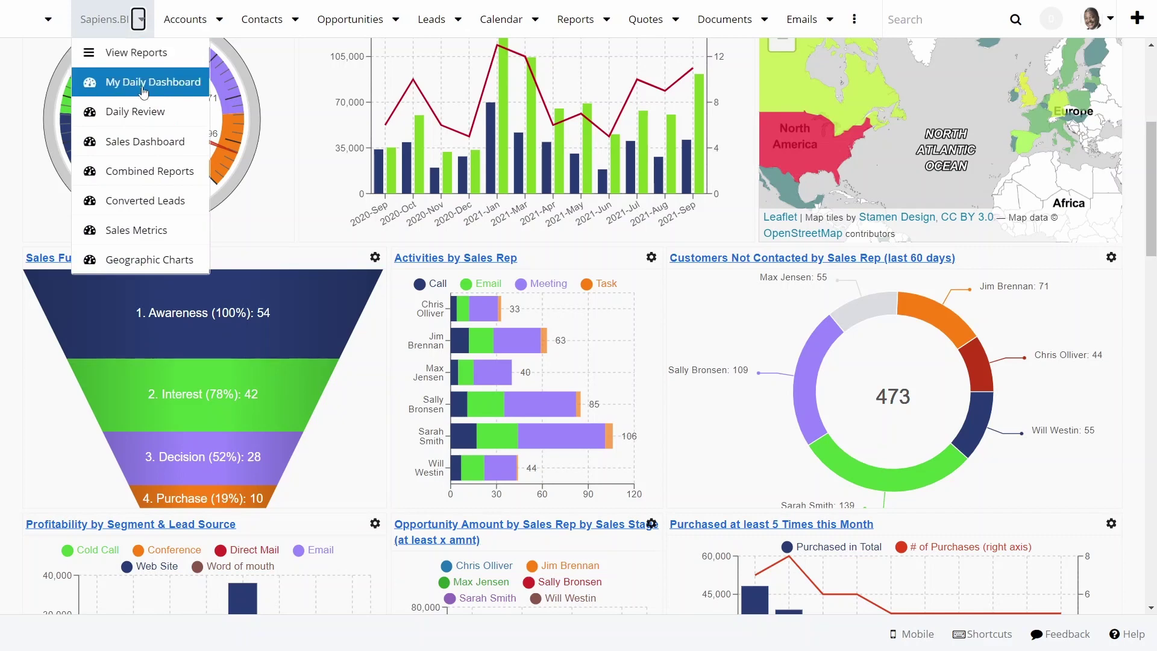
click(146, 262)
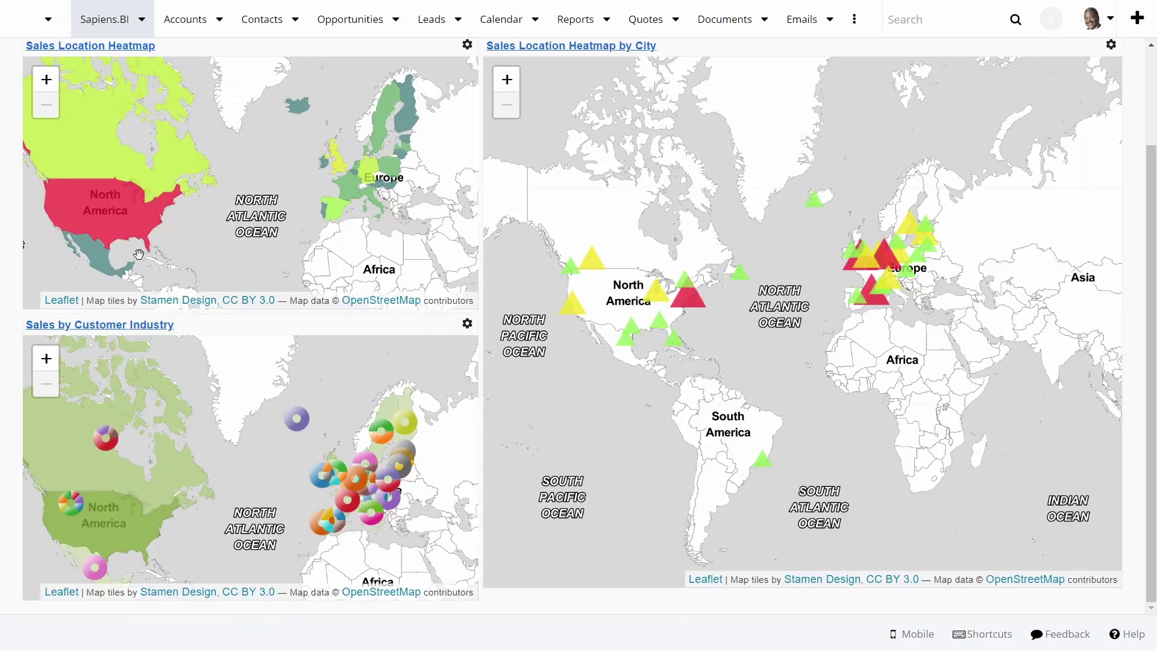
mouse_move(100, 447)
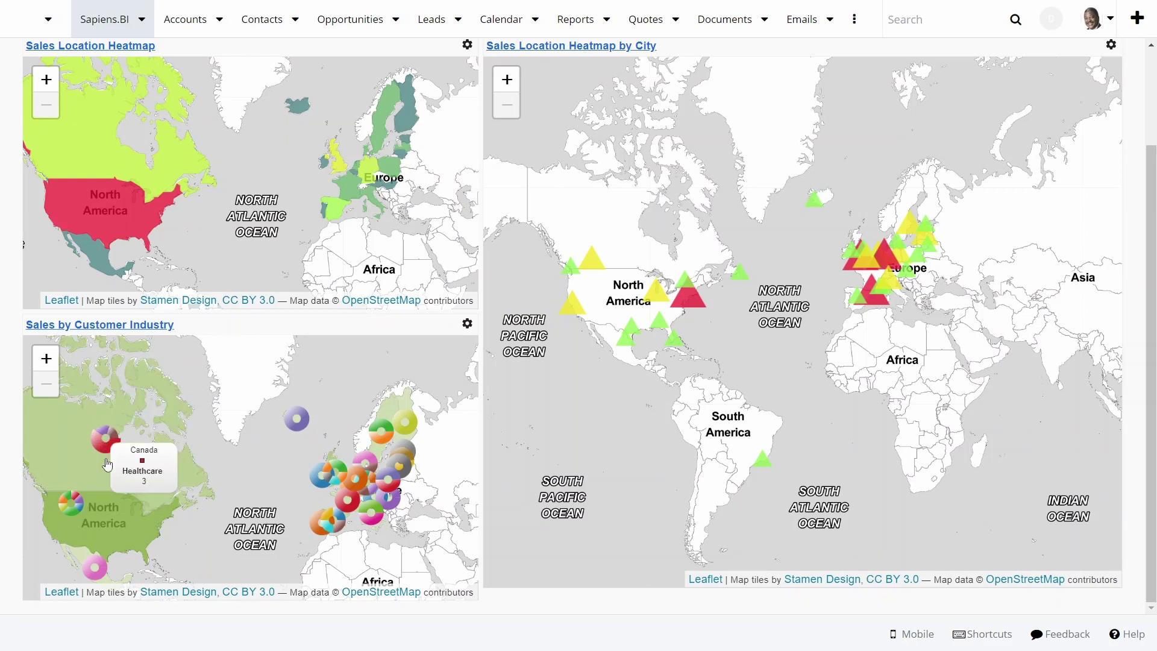
mouse_move(73, 503)
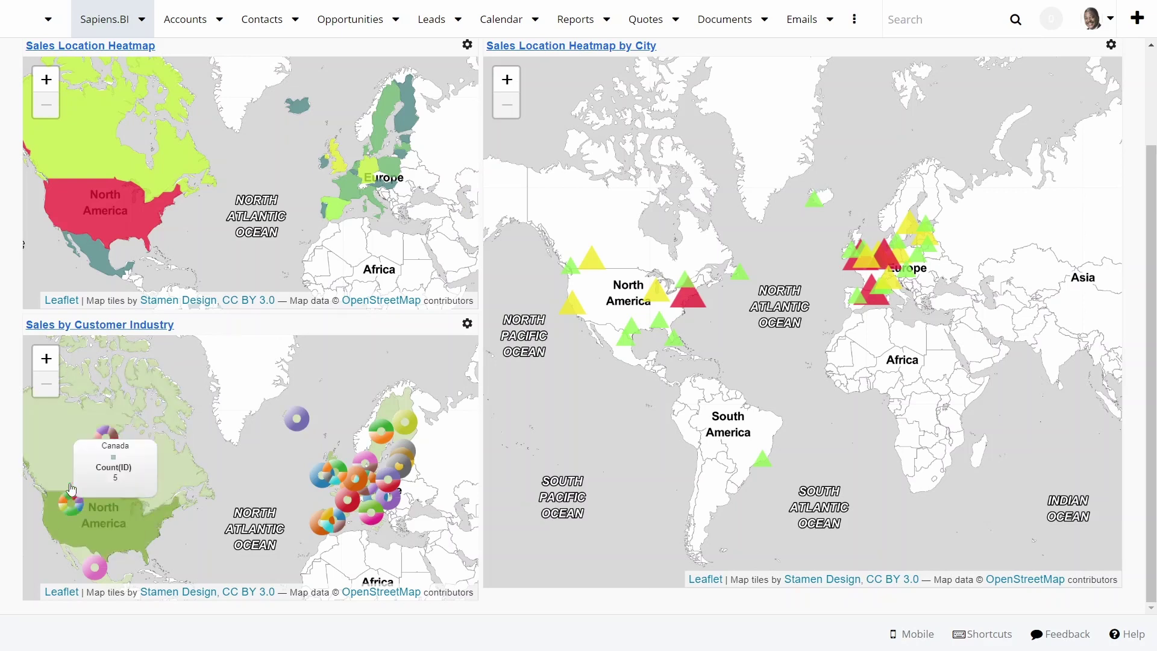
Return to the Sales Dashboard and inspect individual reps' call, email, meeting and task figures in Activities by Sales Rep.
click(141, 19)
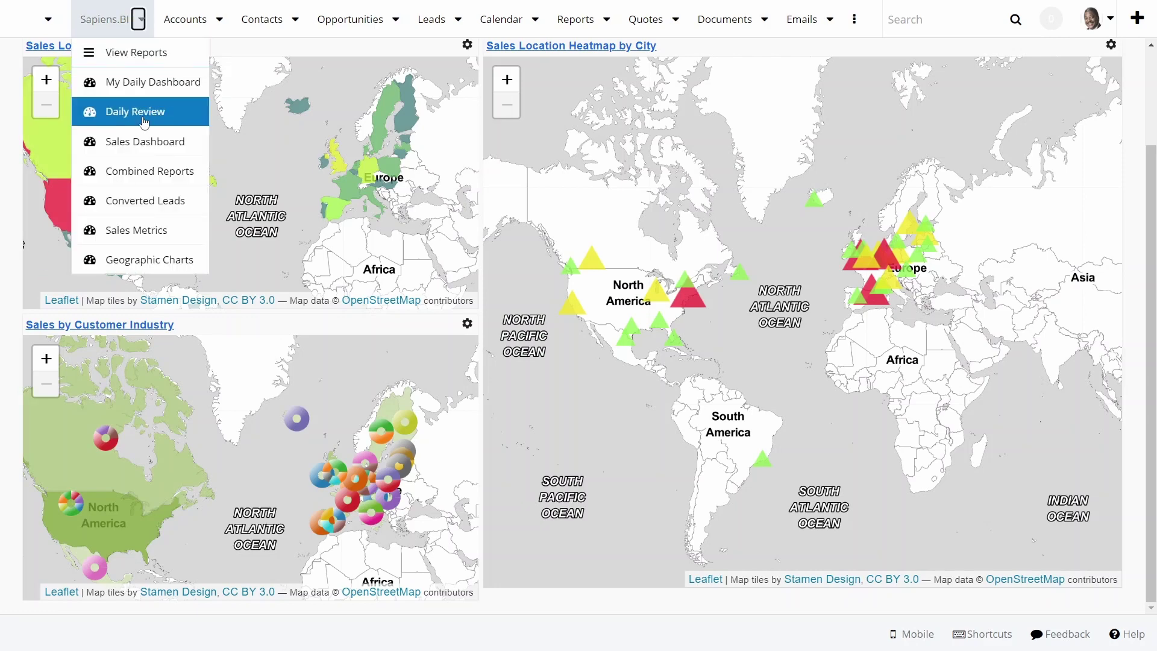
click(145, 141)
scroll(504, 375, down, 3)
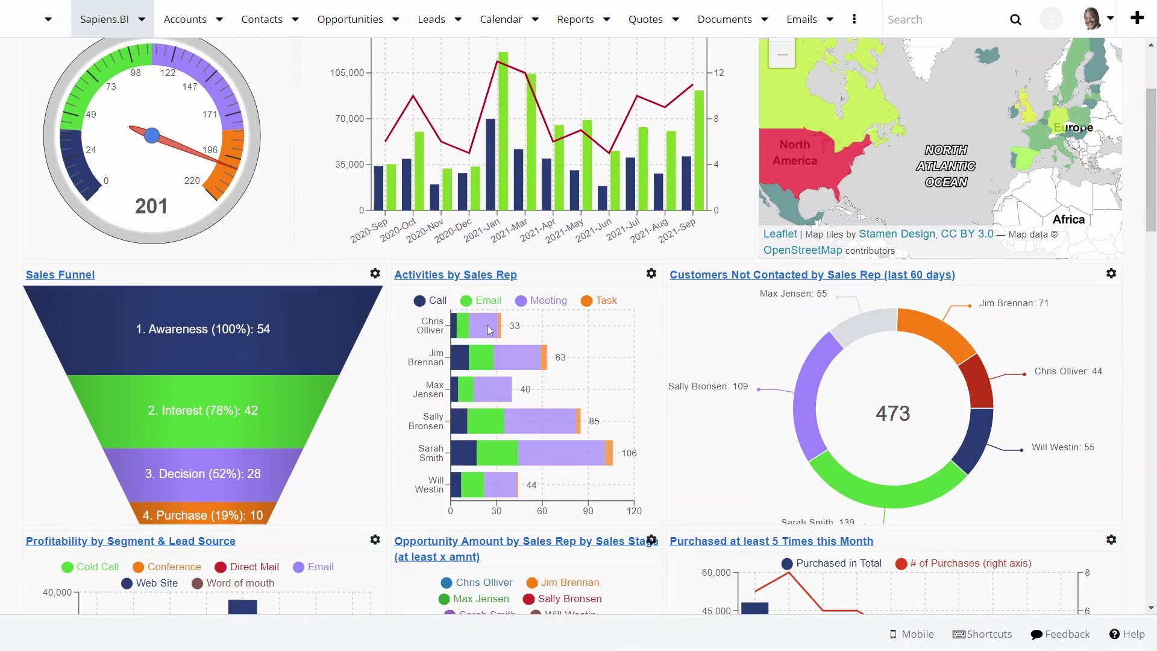
mouse_move(507, 400)
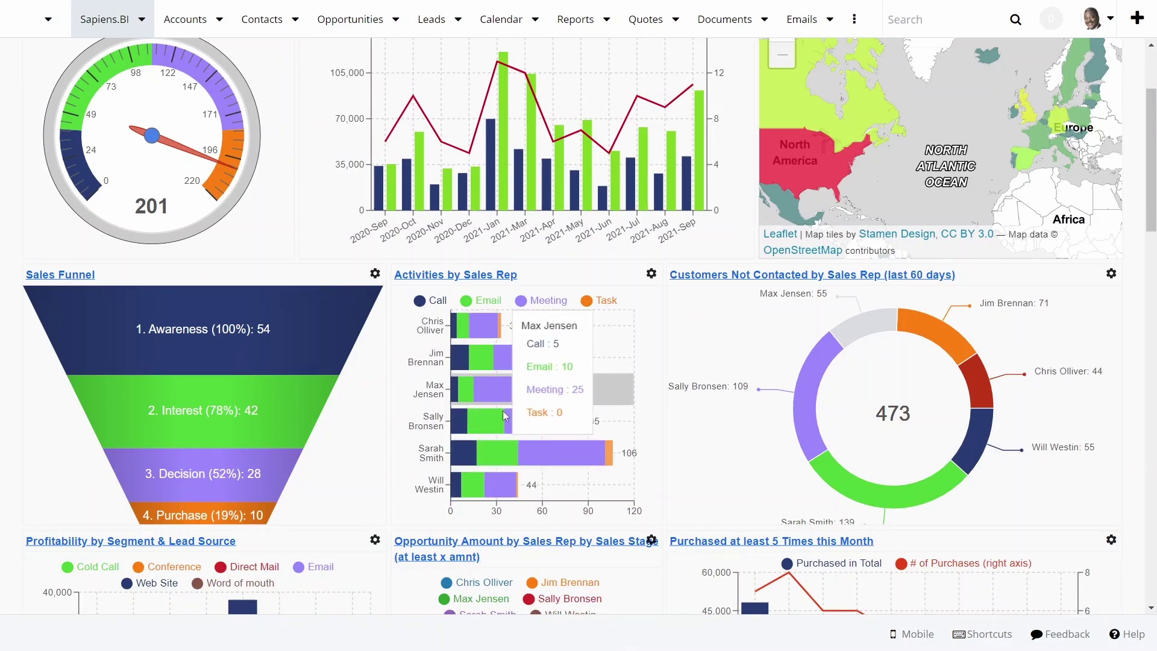
mouse_move(503, 476)
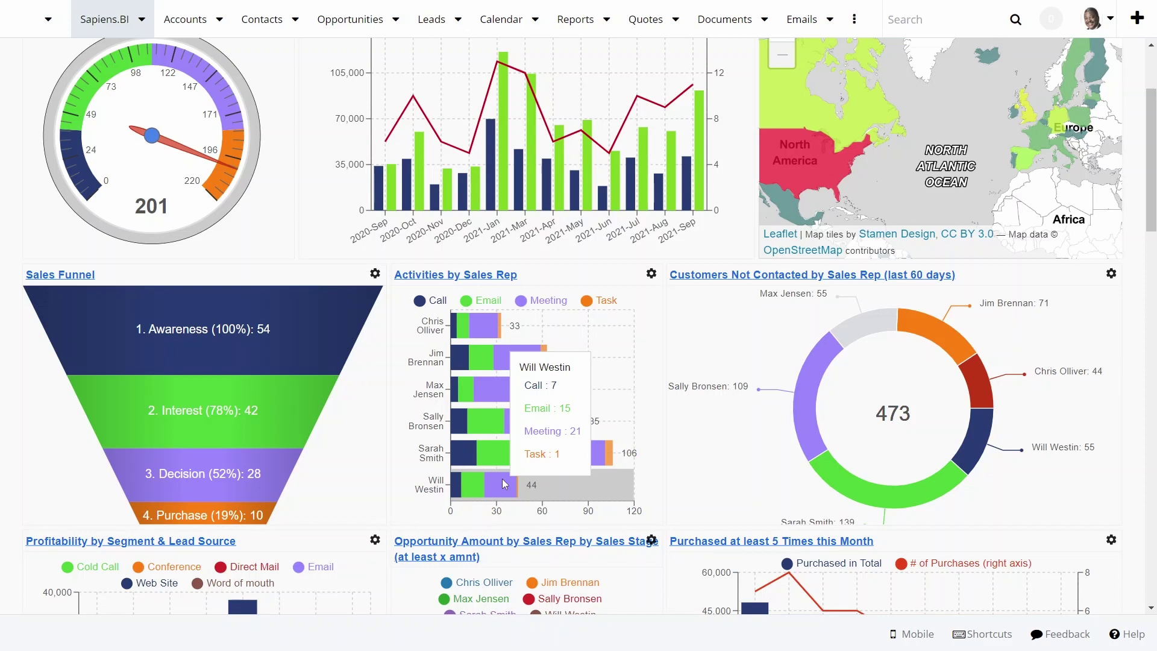
Examine the customer totals in Purchased at least 5 Times this Month and the reps' shares in Customers Not Contacted.
scroll(503, 479, down, 3)
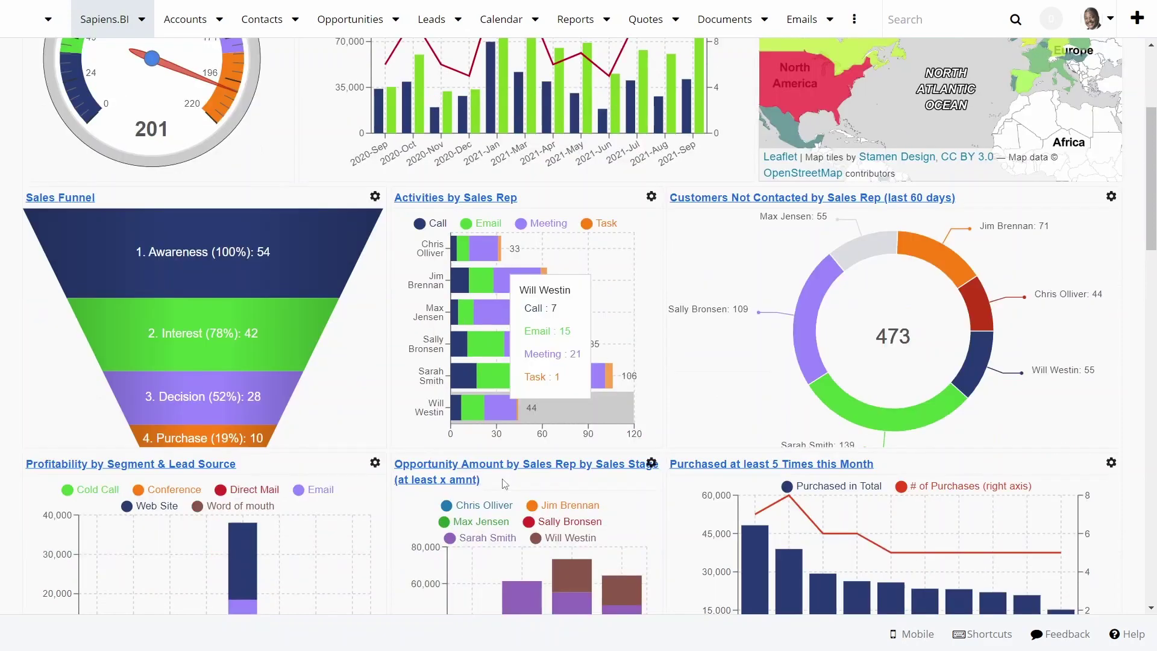
mouse_move(883, 513)
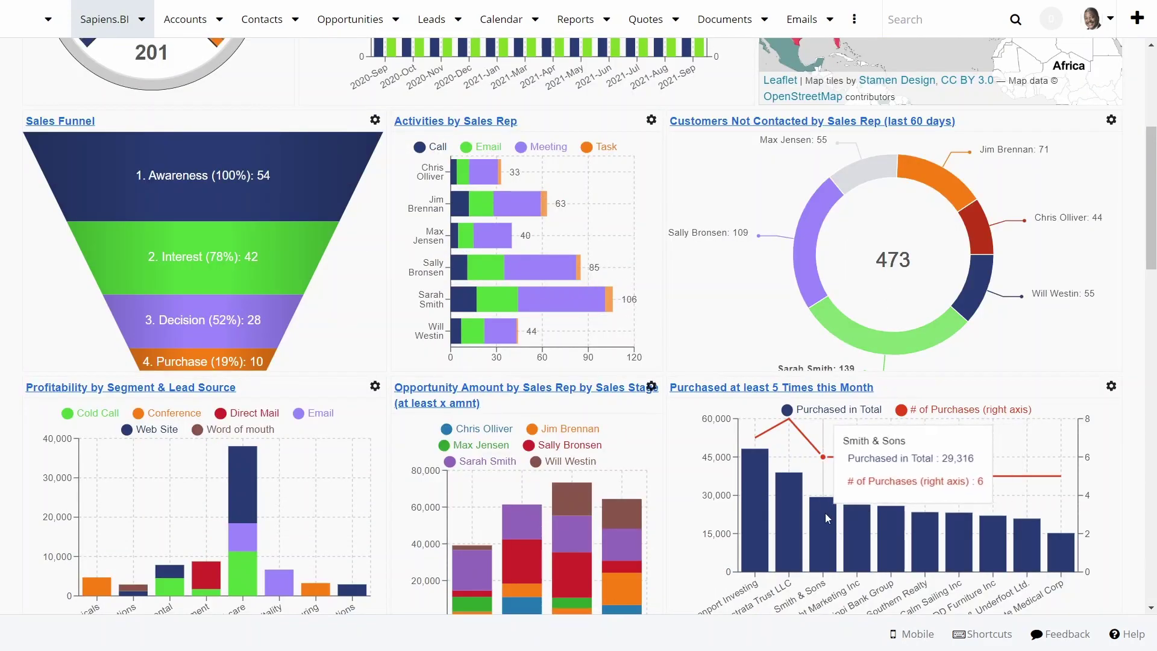
mouse_move(786, 517)
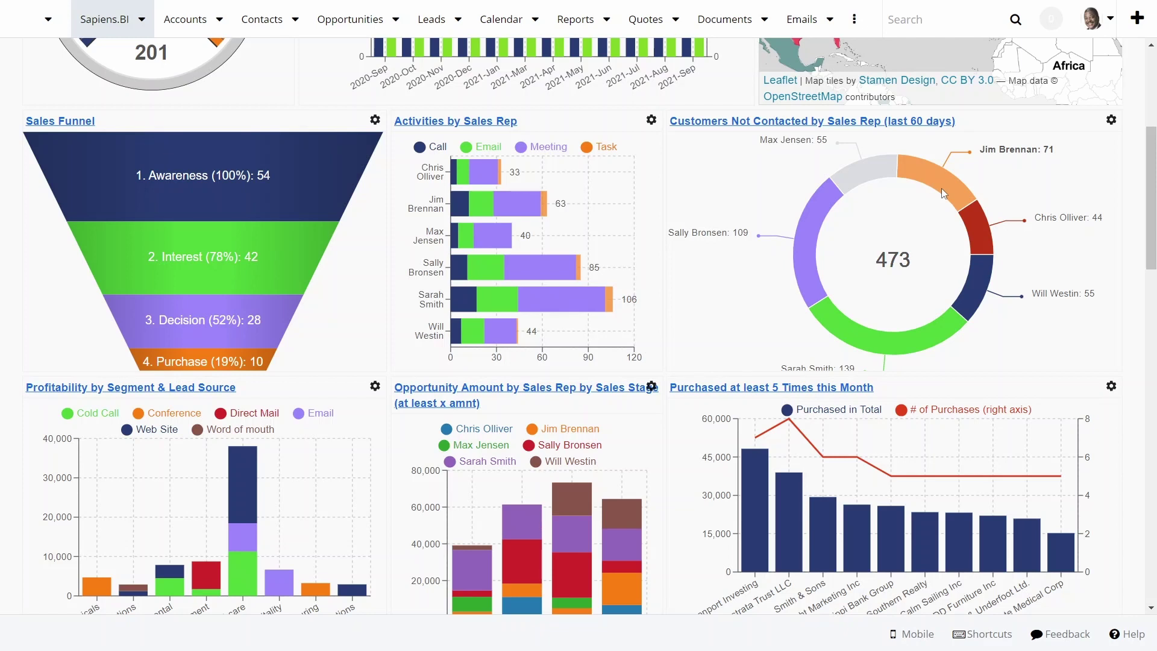
Examine the Opportunities Converted annual comparison and the Product Sales Amount by Ranges chart.
scroll(941, 188, down, 9)
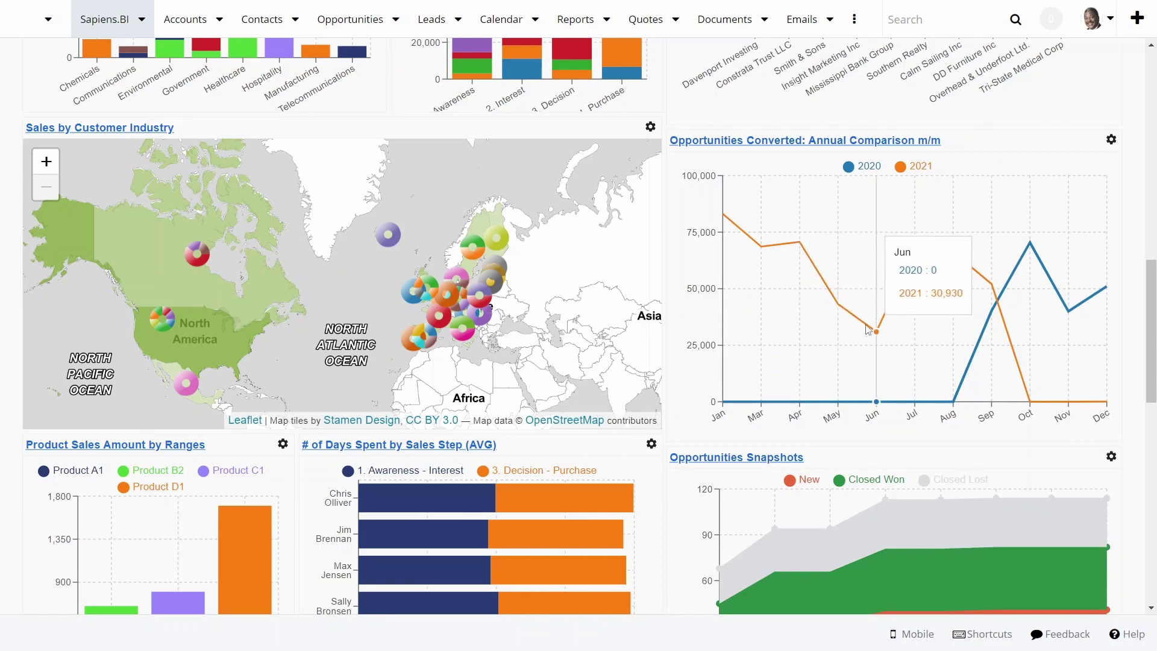
scroll(868, 329, down, 4)
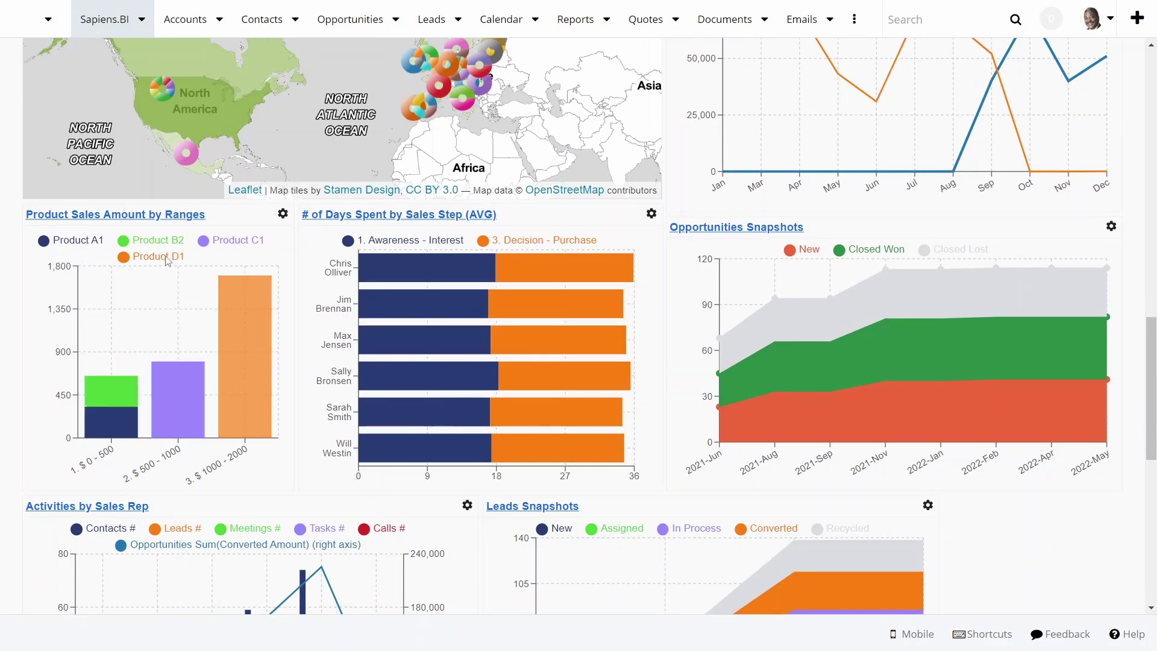
mouse_move(114, 398)
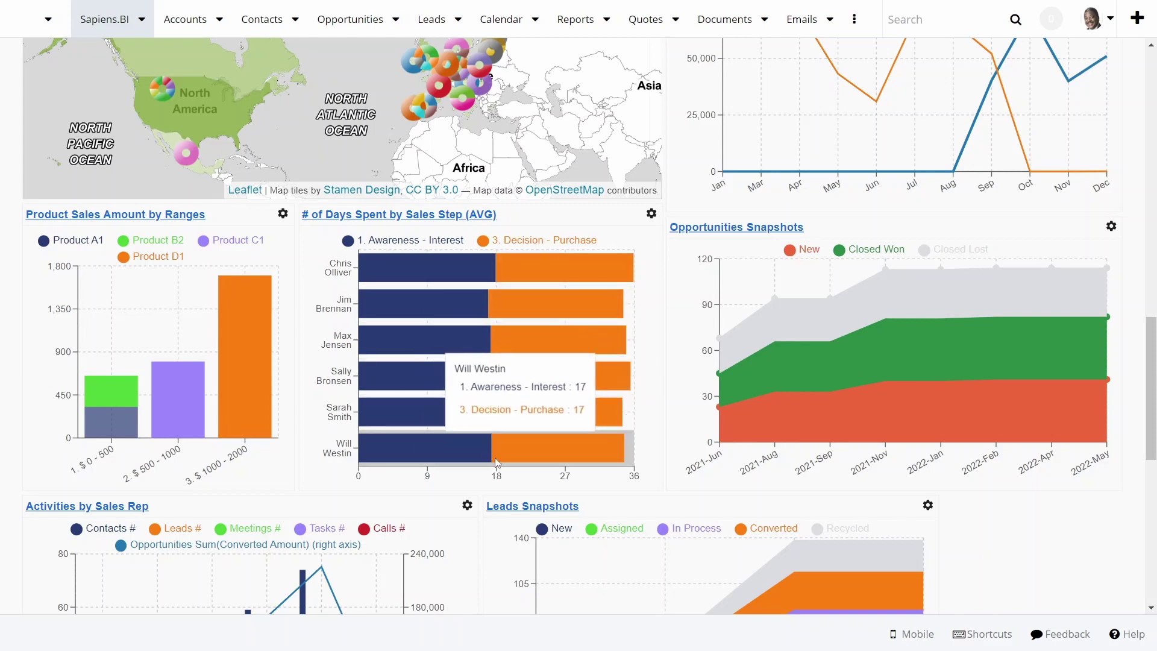
Open the # of Days Spent by Sales Step (AVG) report and view its filters and detailed data.
click(458, 215)
scroll(458, 241, down, 4)
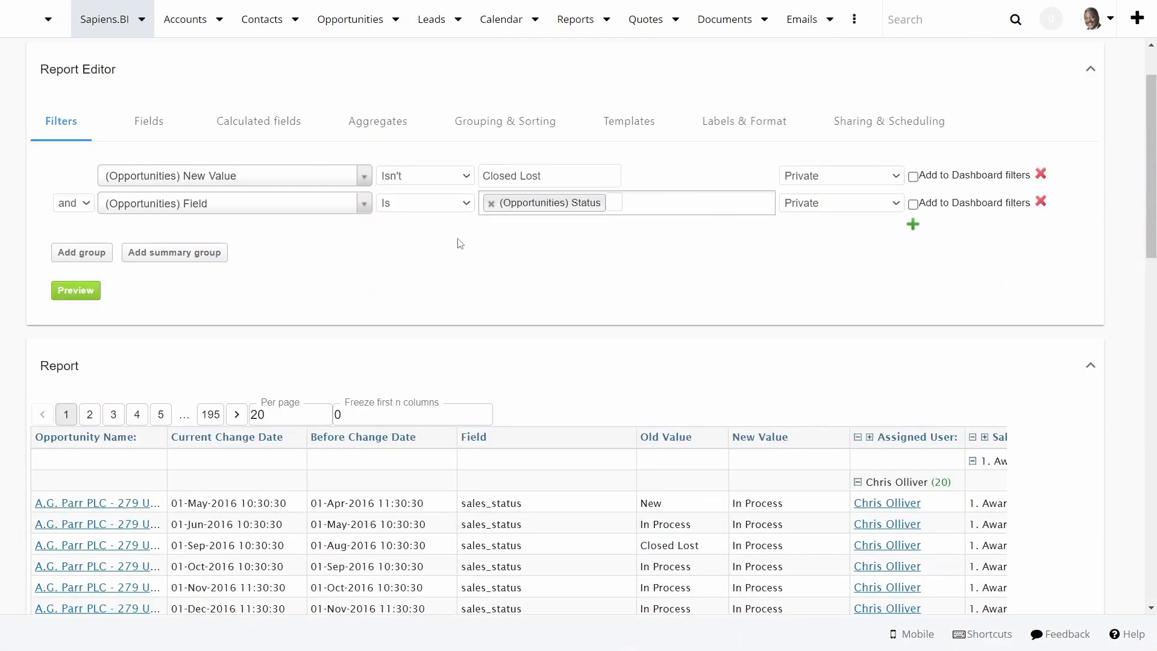
Review the sales status change report's rows and its calculated field formulas, including the operations available for the sales stage change field.
scroll(460, 243, down, 1)
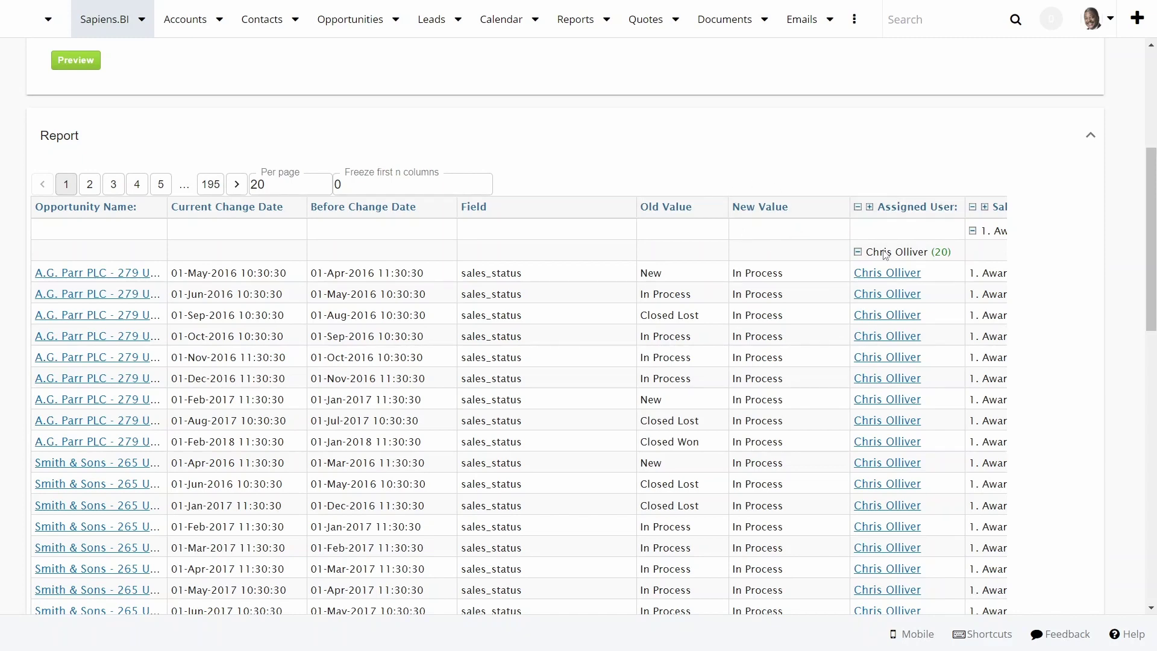
scroll(403, 253, up, 5)
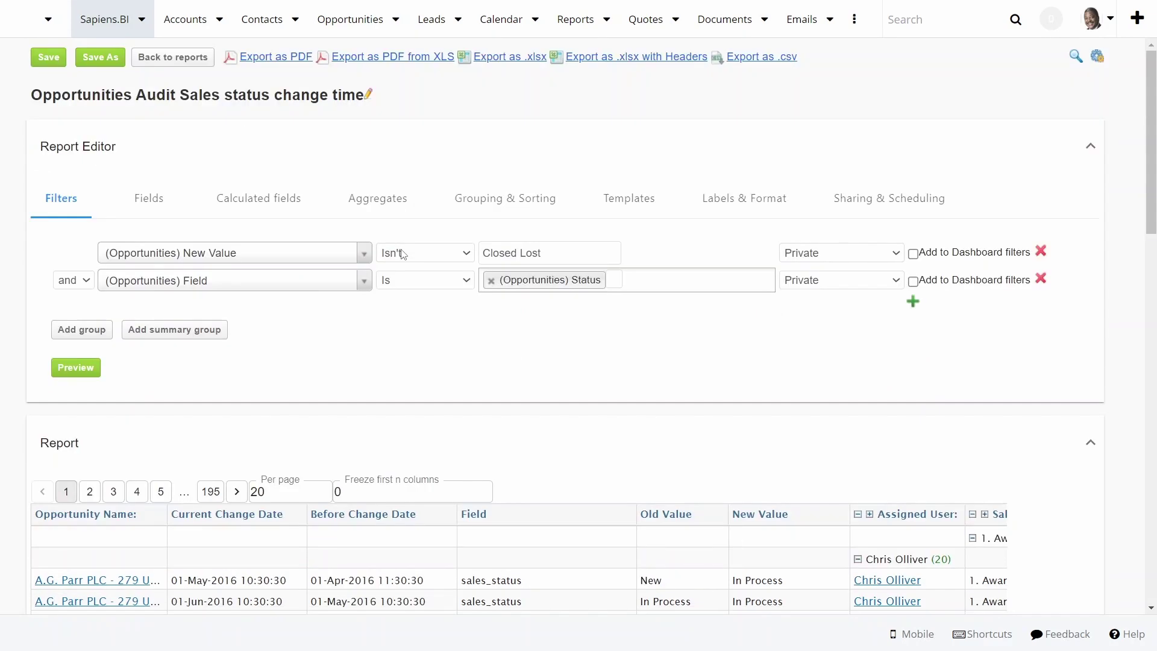
click(276, 207)
scroll(244, 264, down, 3)
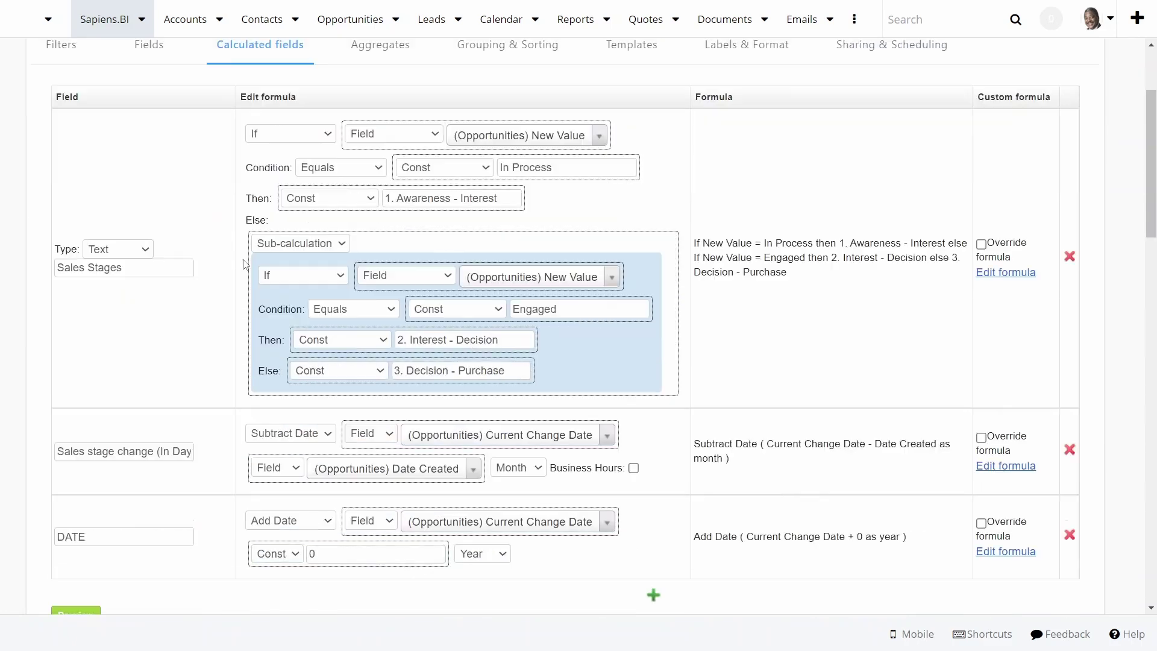
scroll(244, 264, down, 2)
click(326, 359)
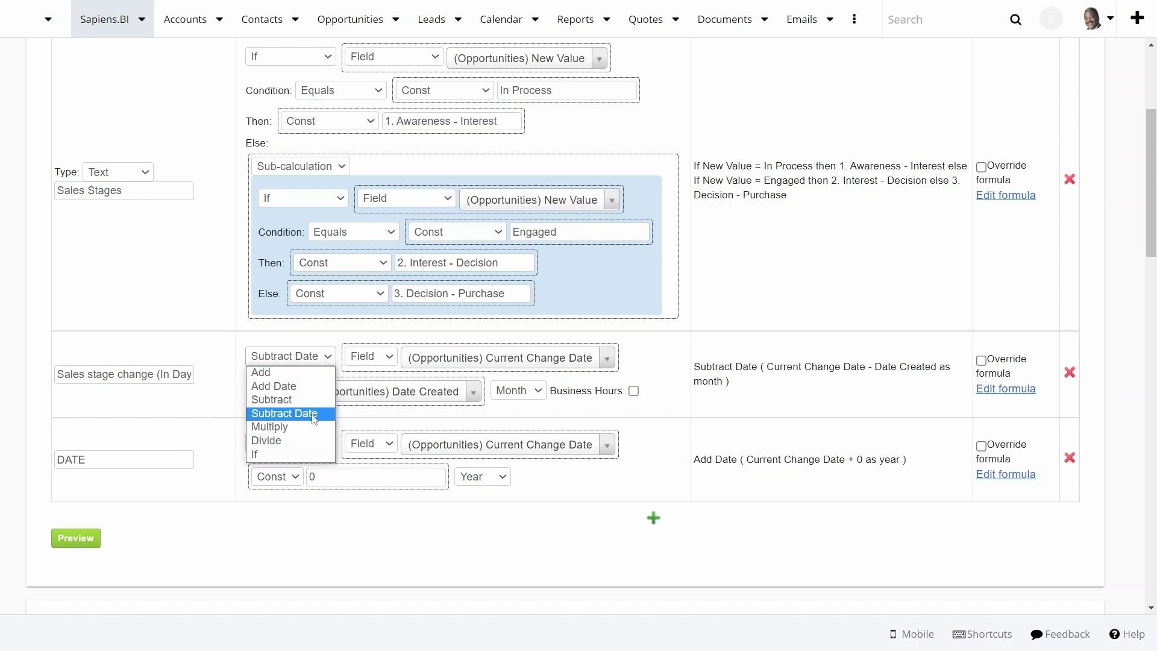
click(332, 342)
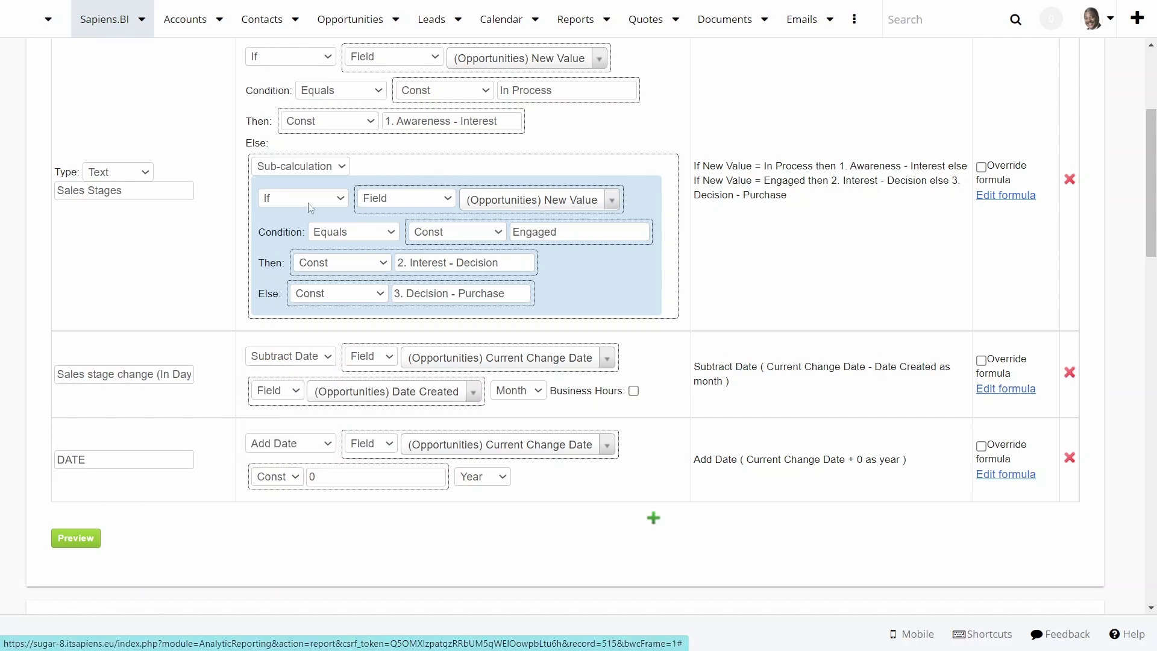
Return to the Sales Dashboard and inspect the monthly status figures in Opportunities Snapshots and Leads Snapshots.
click(140, 19)
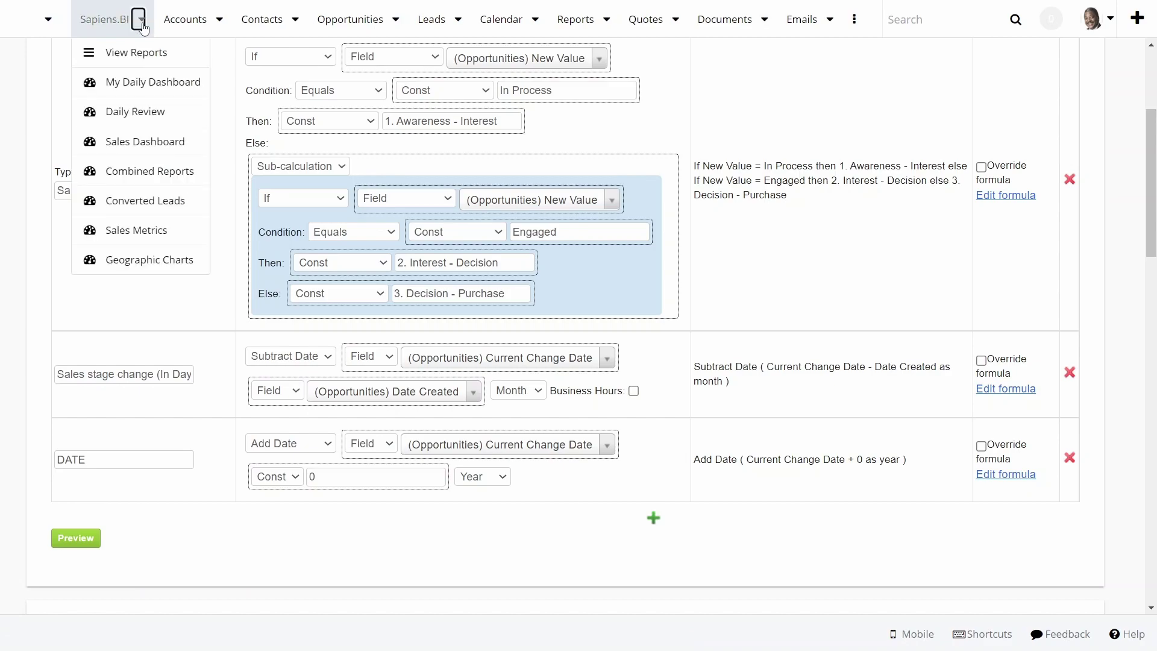
click(143, 143)
scroll(855, 297, down, 9)
scroll(855, 296, down, 6)
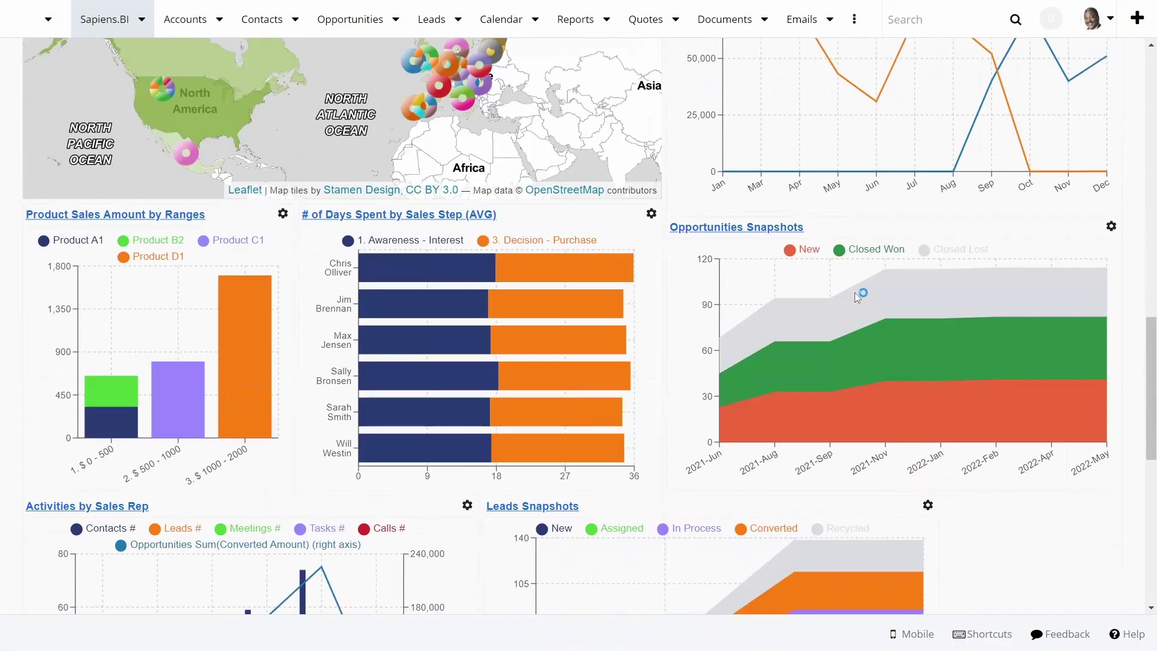
scroll(861, 295, down, 3)
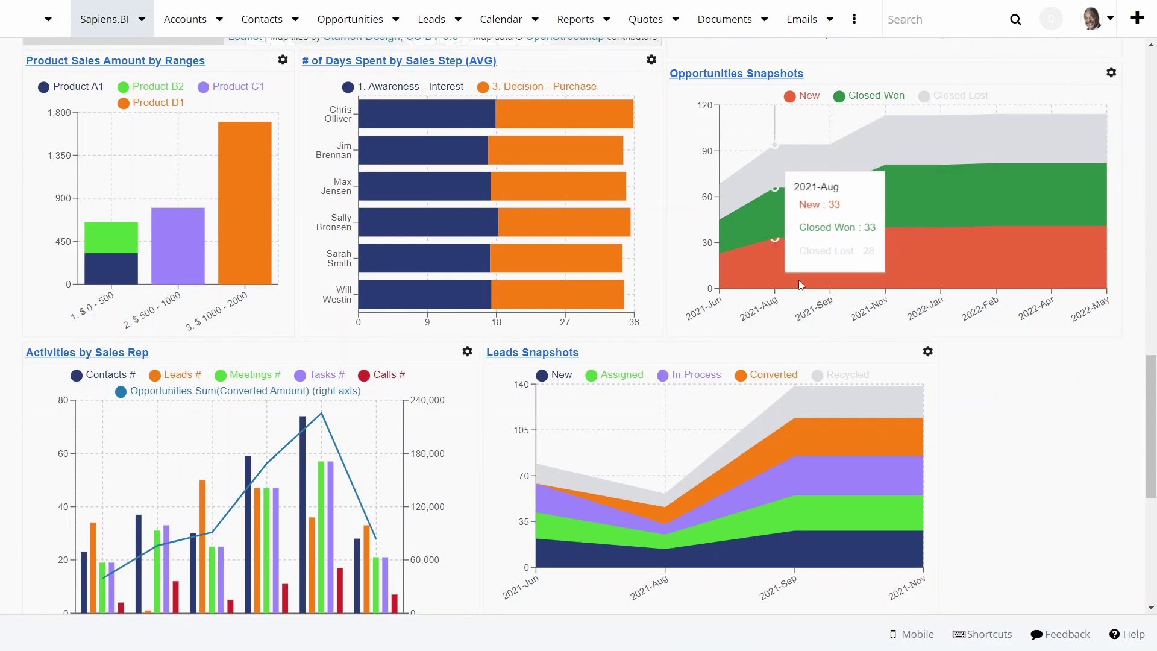
mouse_move(878, 277)
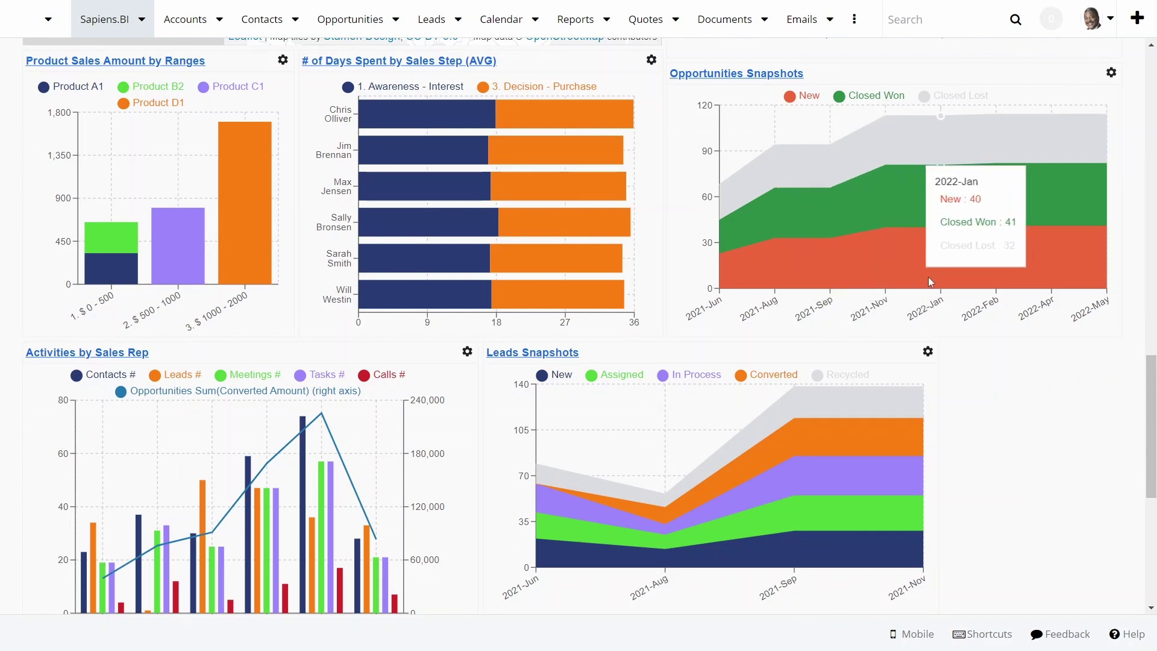
mouse_move(988, 279)
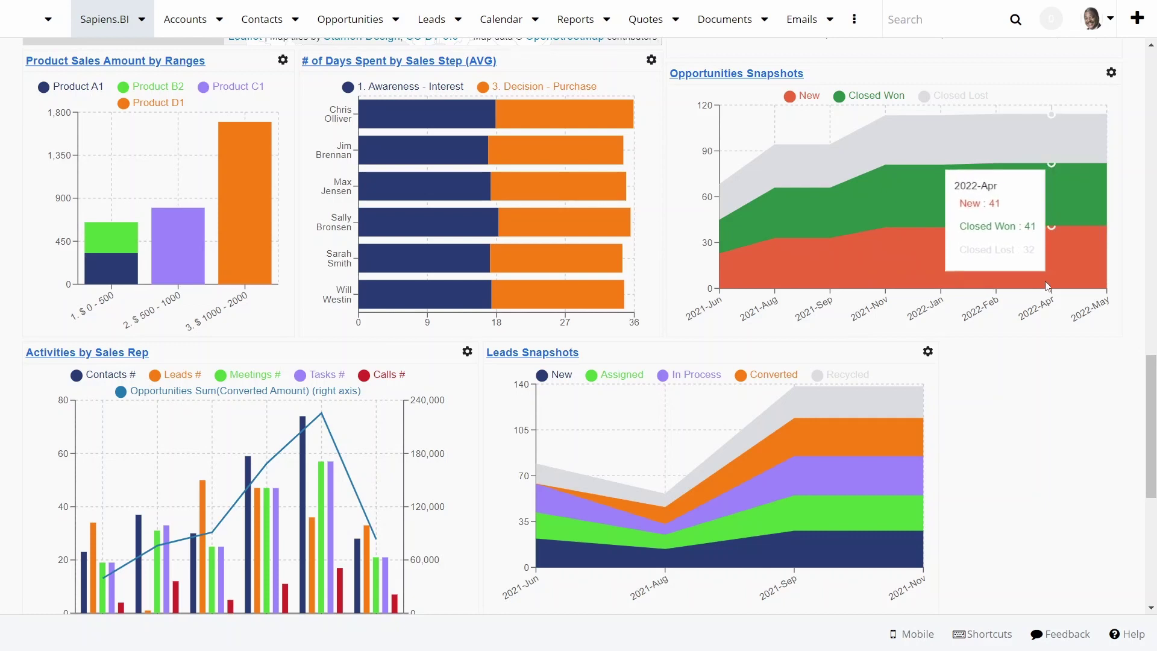
mouse_move(950, 263)
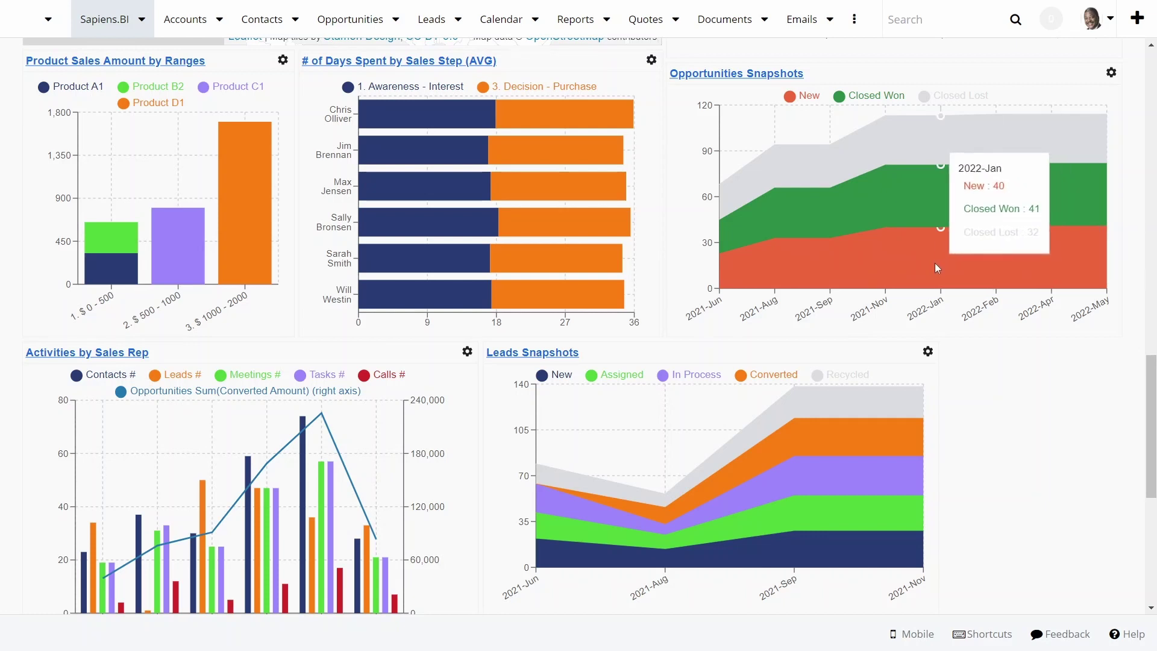
mouse_move(729, 93)
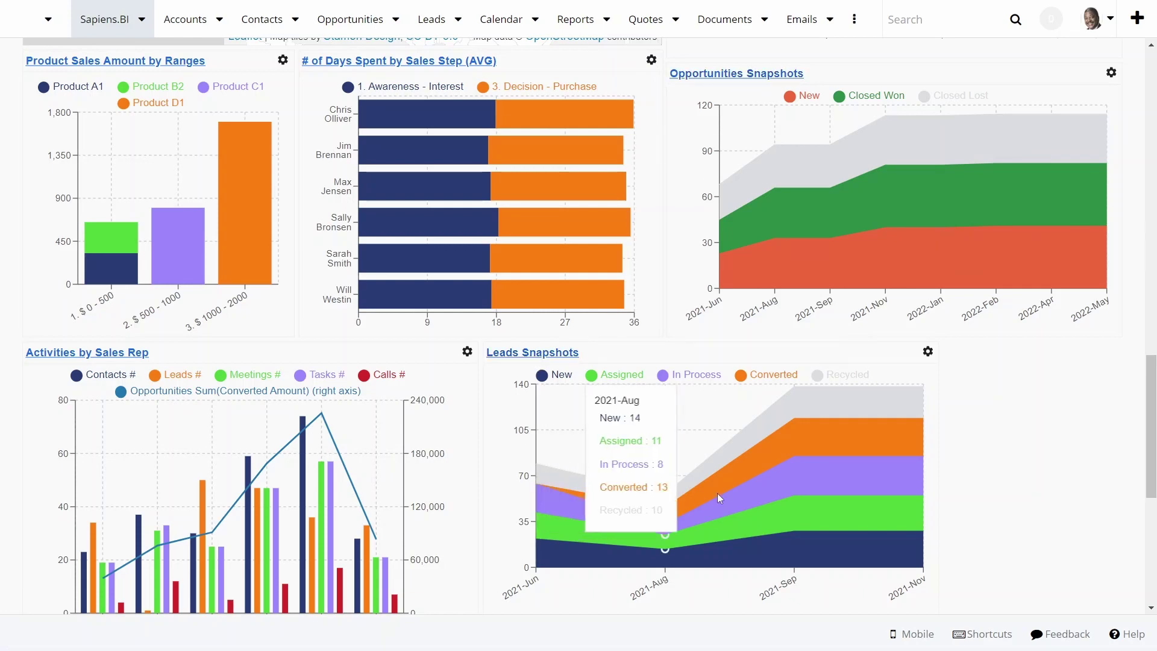
mouse_move(829, 504)
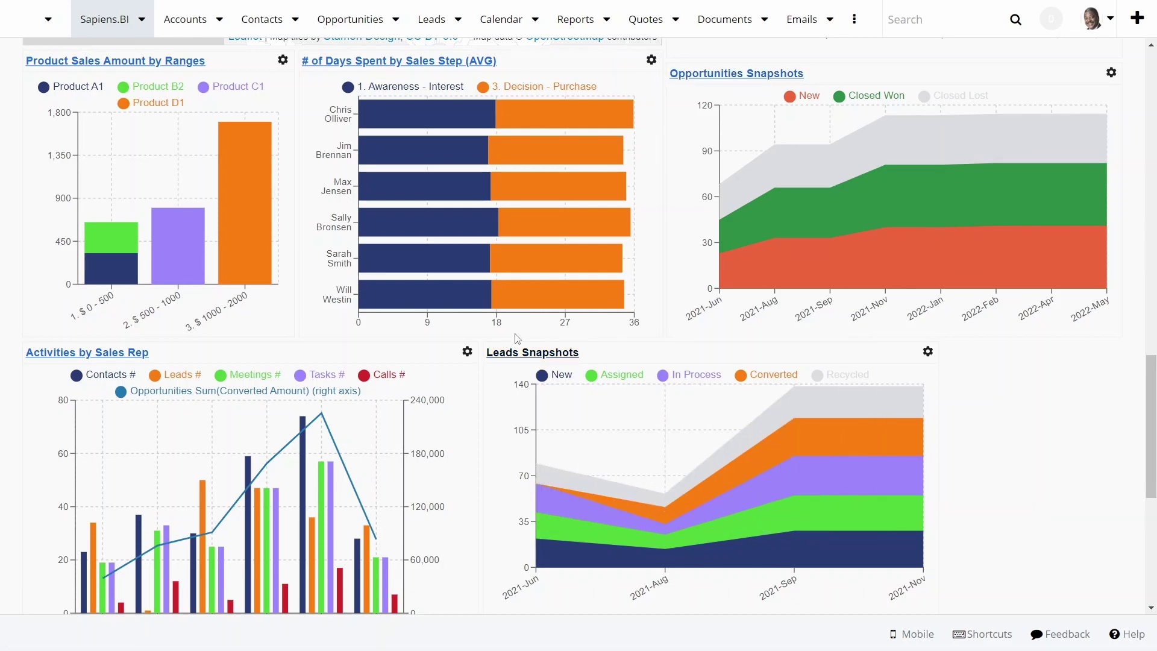
Browse the Leads folder in the report list and open Accounts by User by Rating Detailed from the Accounts folder.
click(106, 24)
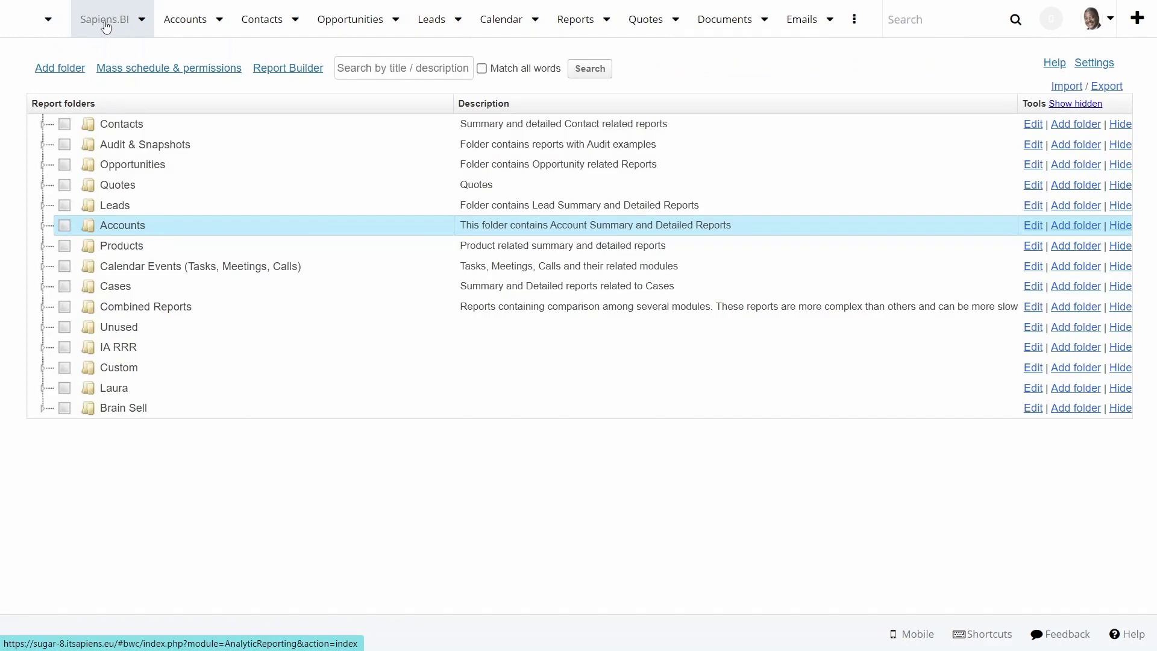
click(116, 205)
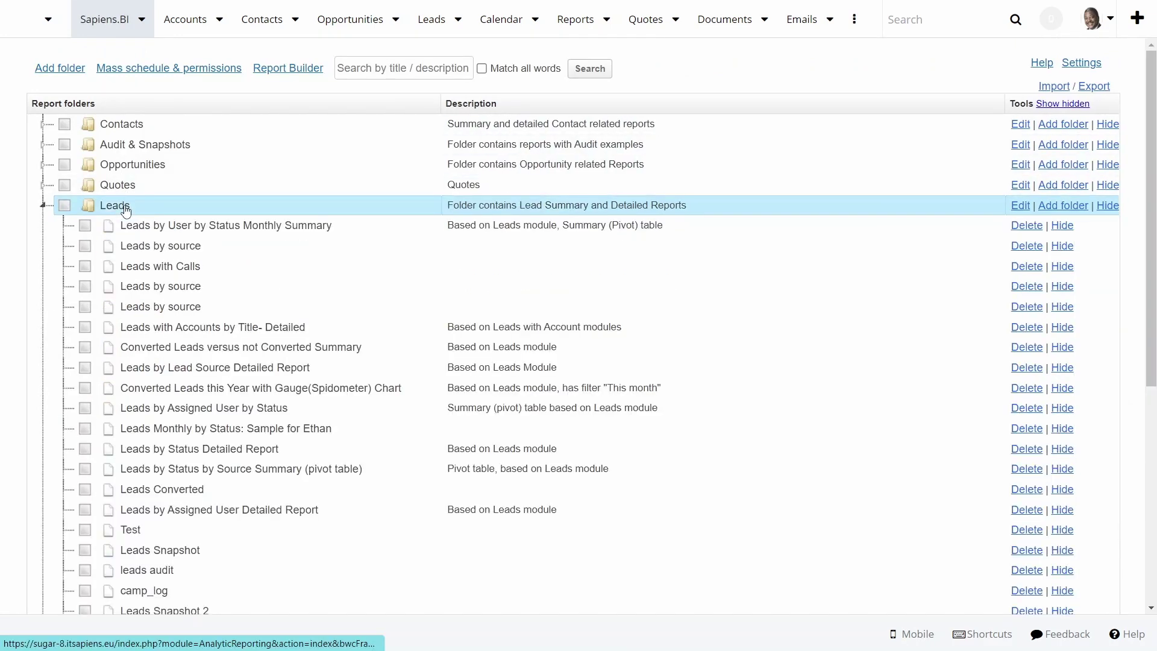
scroll(123, 295, down, 5)
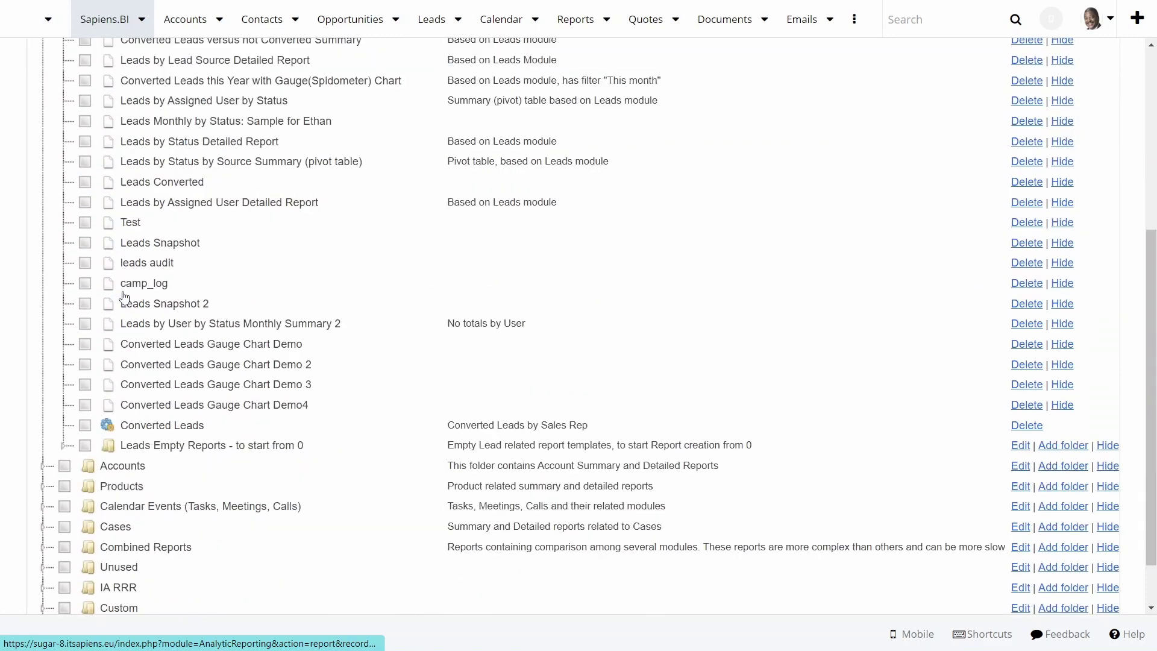
scroll(123, 295, down, 1)
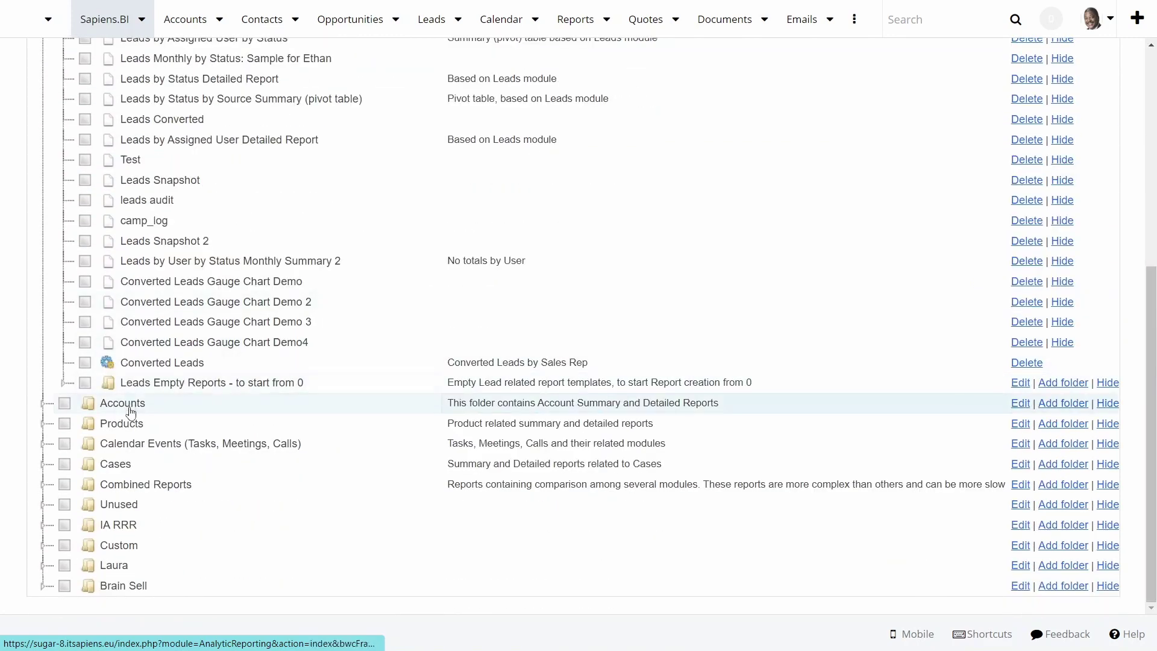
click(130, 411)
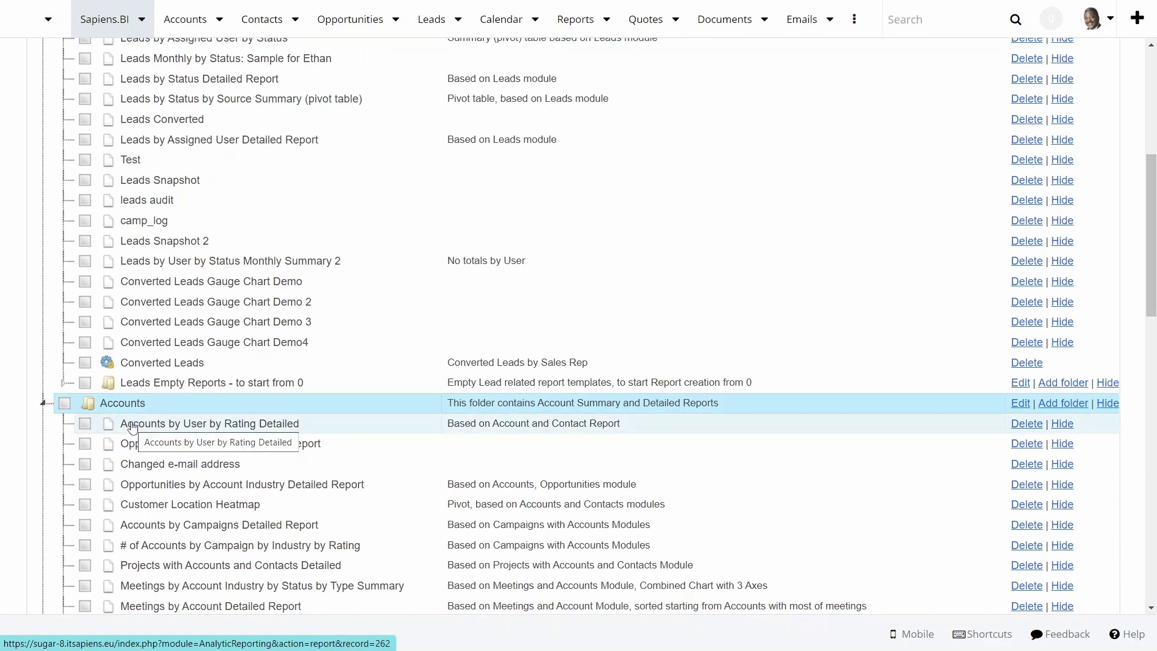
click(133, 424)
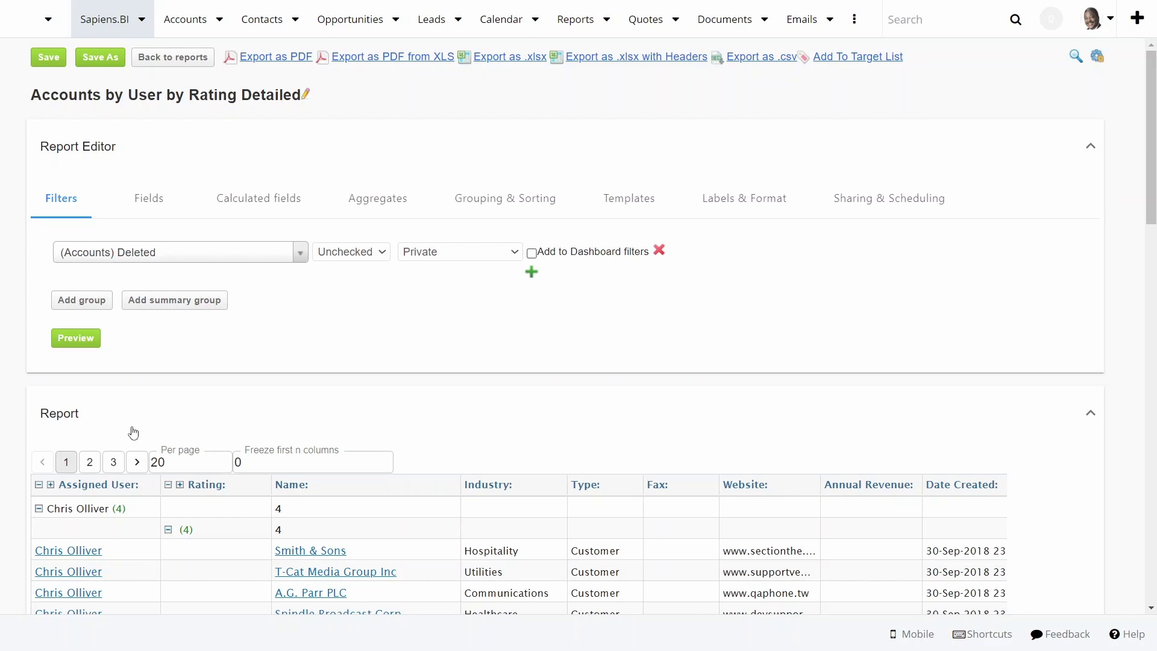
View the options for saving the report as a copy, including the report folder choice, and leave without saving.
click(102, 57)
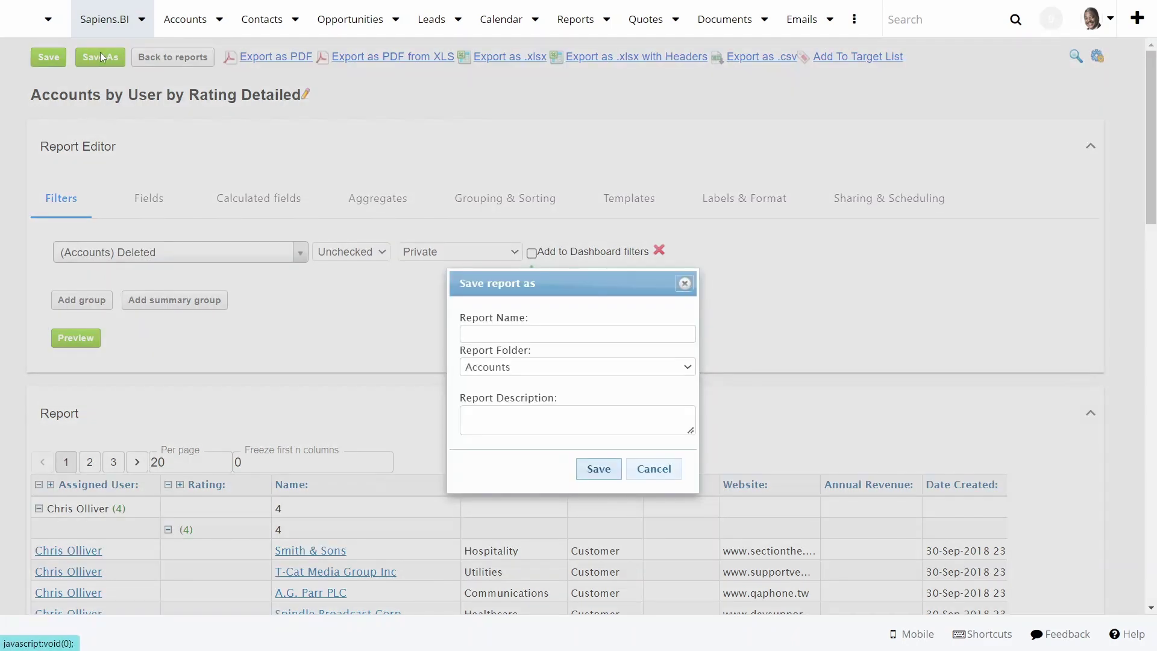
click(687, 367)
click(686, 368)
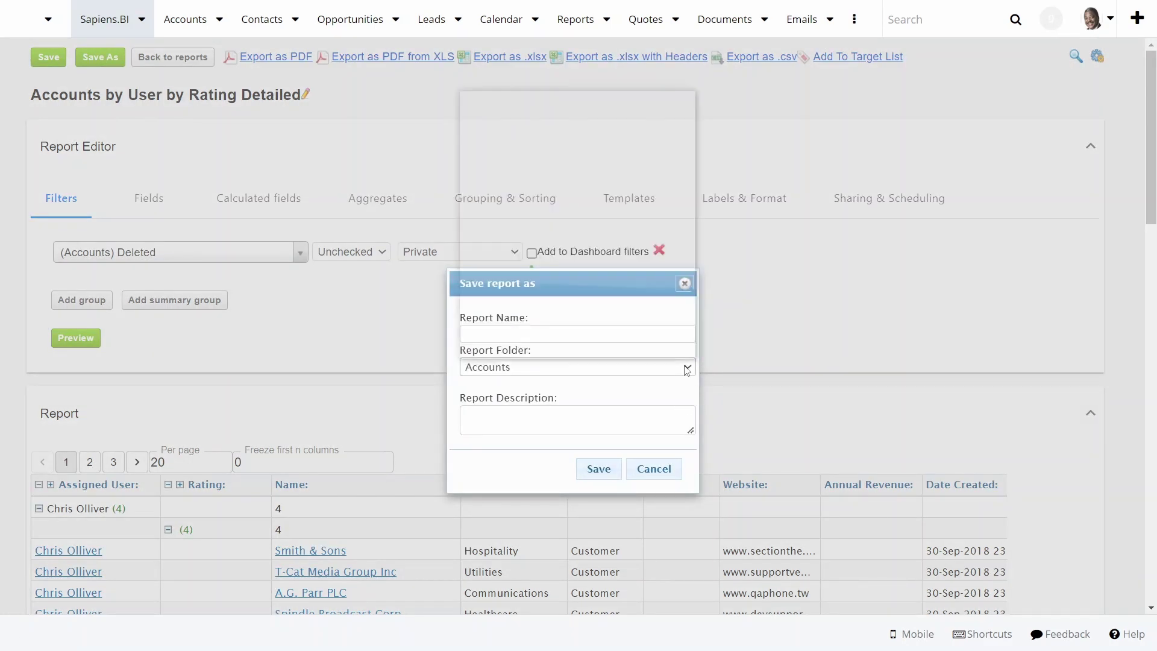
click(678, 467)
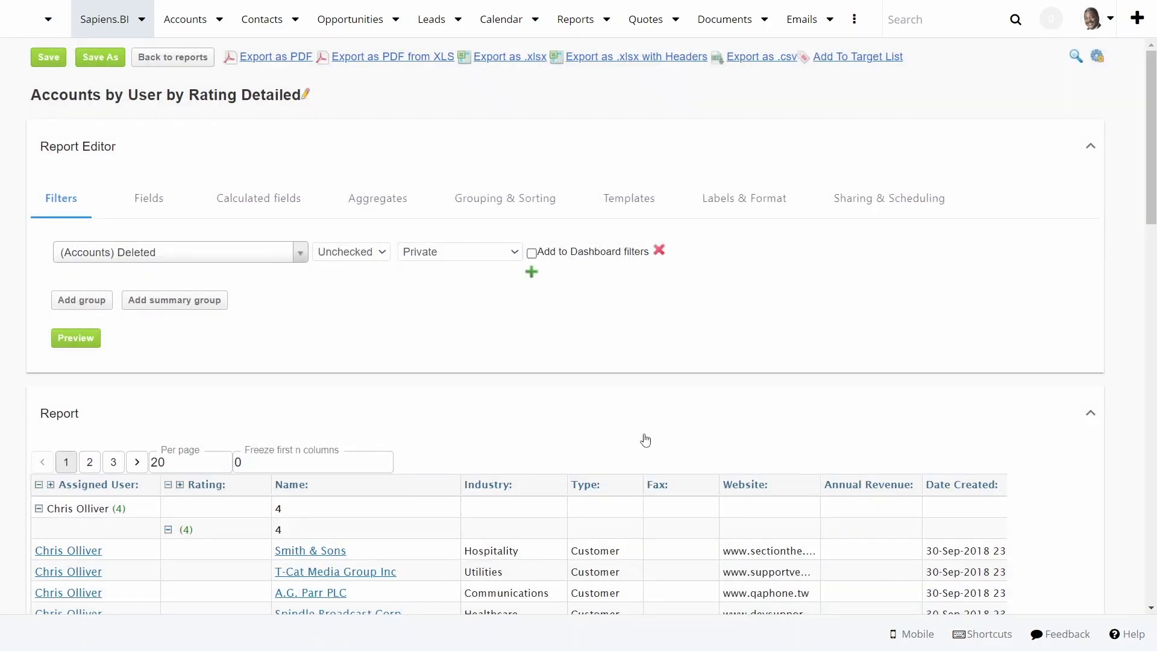
Look through the account rows grouped by assigned user and rating in the report.
scroll(567, 360, down, 5)
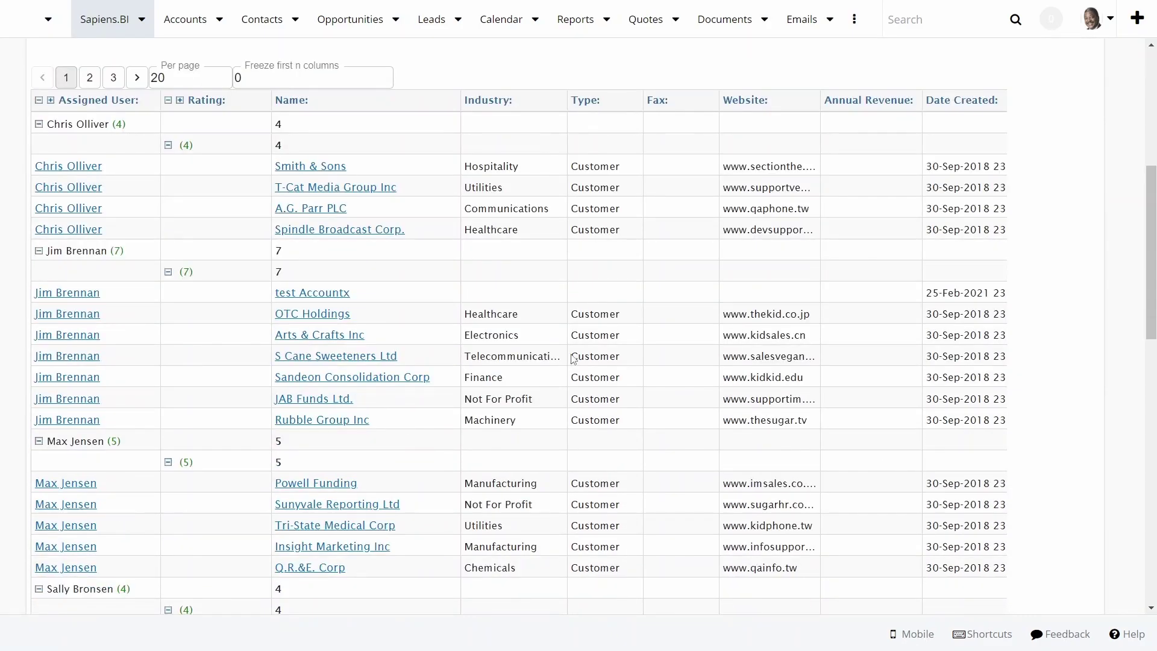
scroll(573, 359, up, 1)
scroll(573, 359, down, 7)
scroll(573, 359, up, 5)
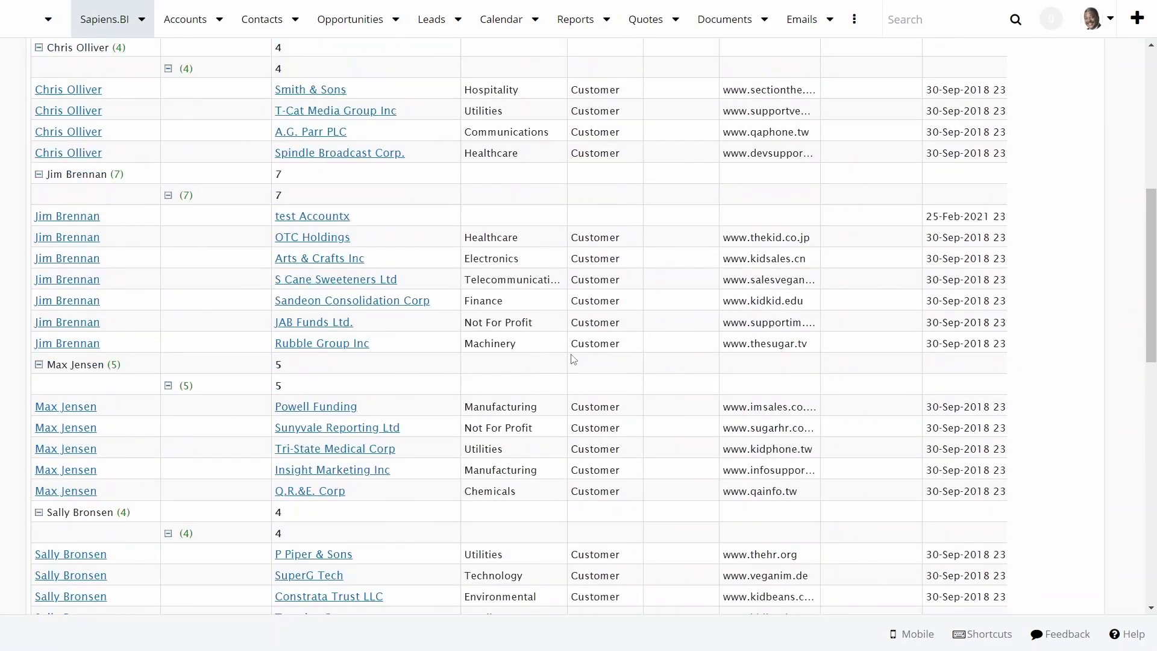
scroll(573, 359, up, 7)
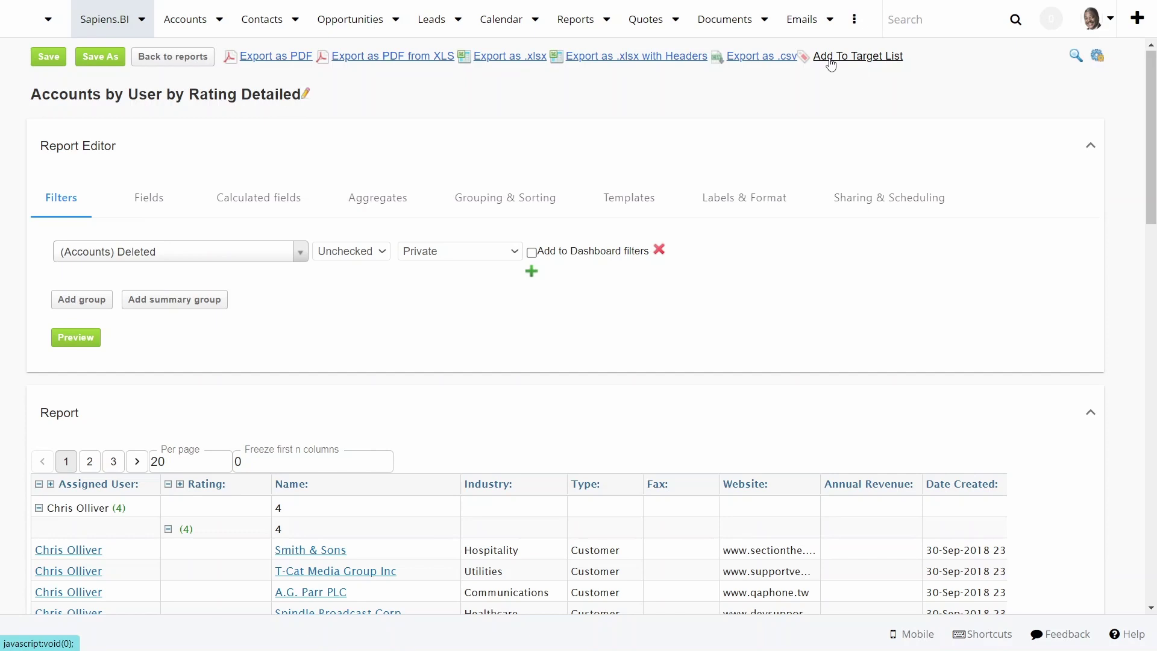
Return to the Sales Dashboard and open the Actual Sales versus Target report.
click(141, 23)
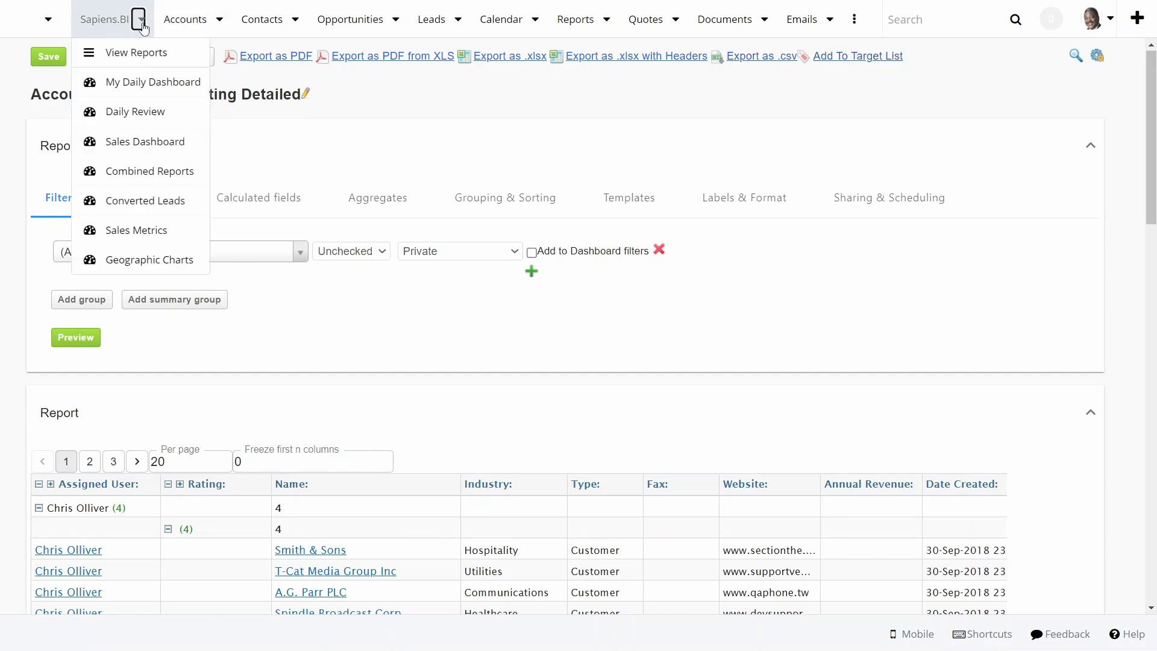
click(129, 143)
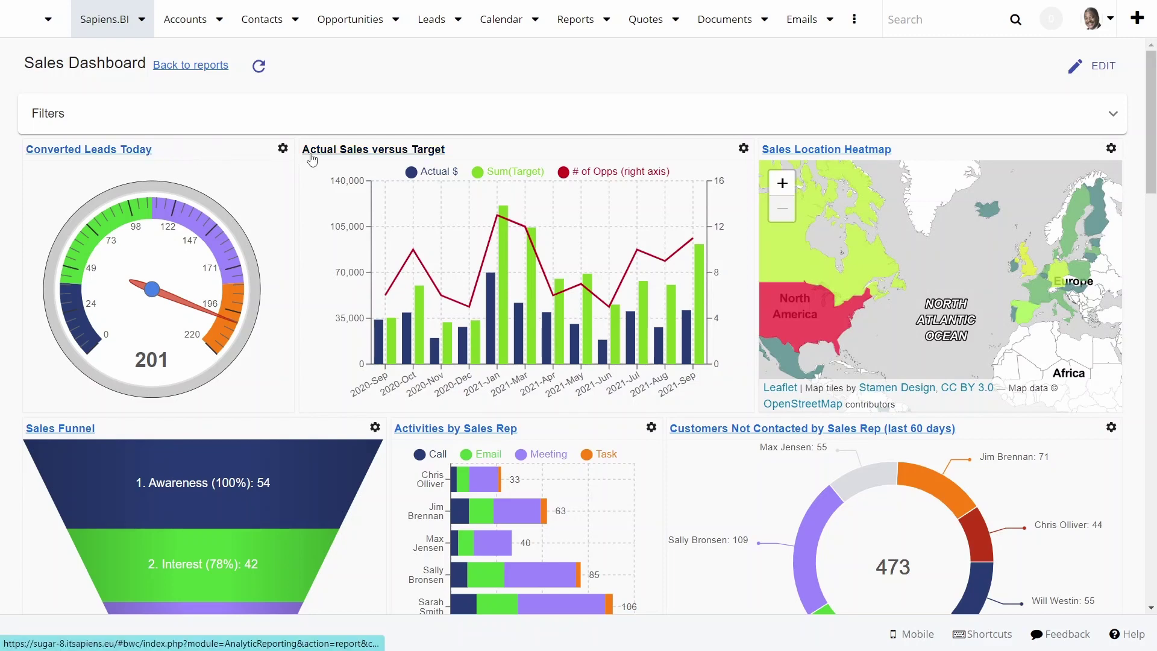
click(313, 156)
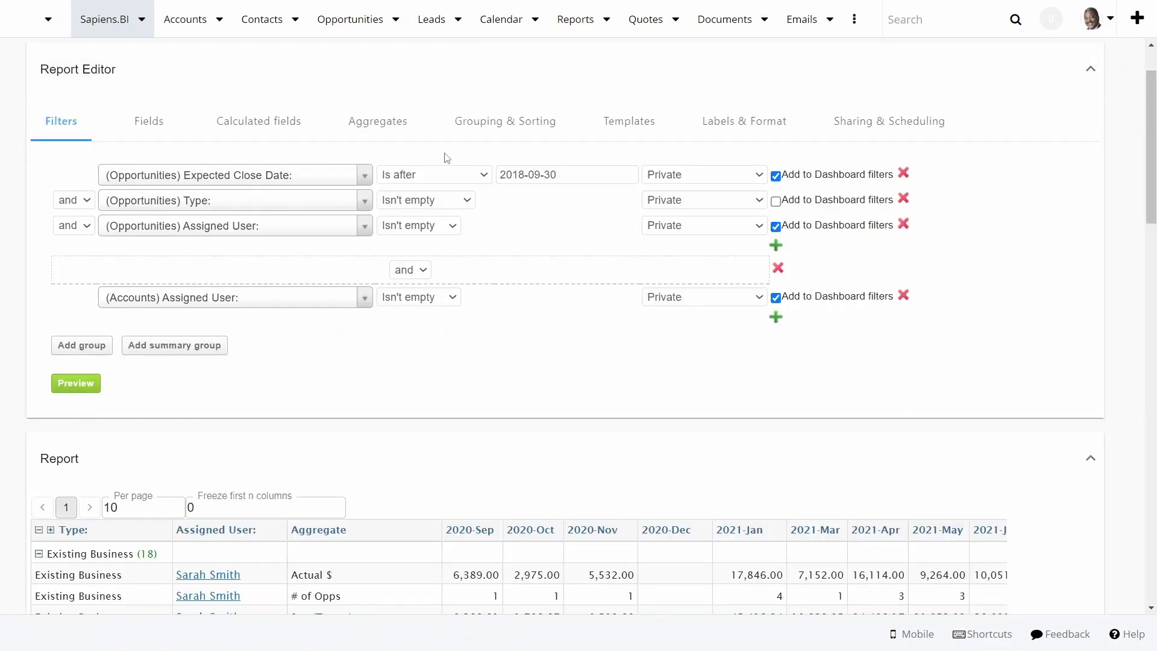
Examine the conditions available for the Expected Close Date and opportunity Assigned User filters, keeping the current ones.
click(483, 177)
drag(483, 207, 485, 354)
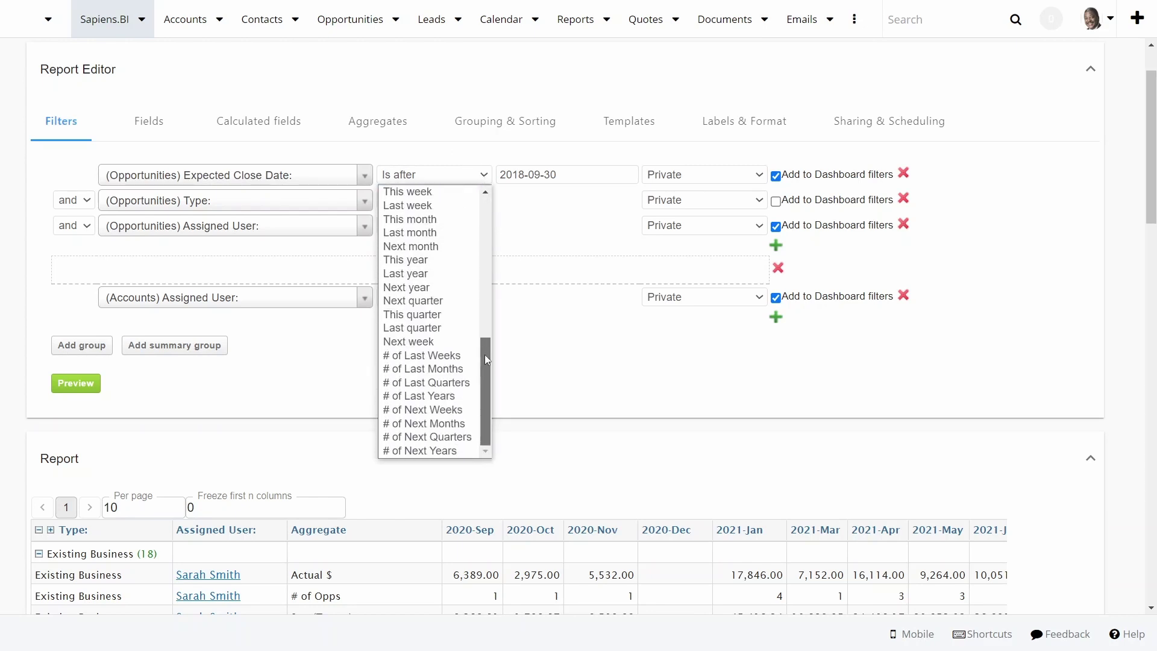
click(538, 223)
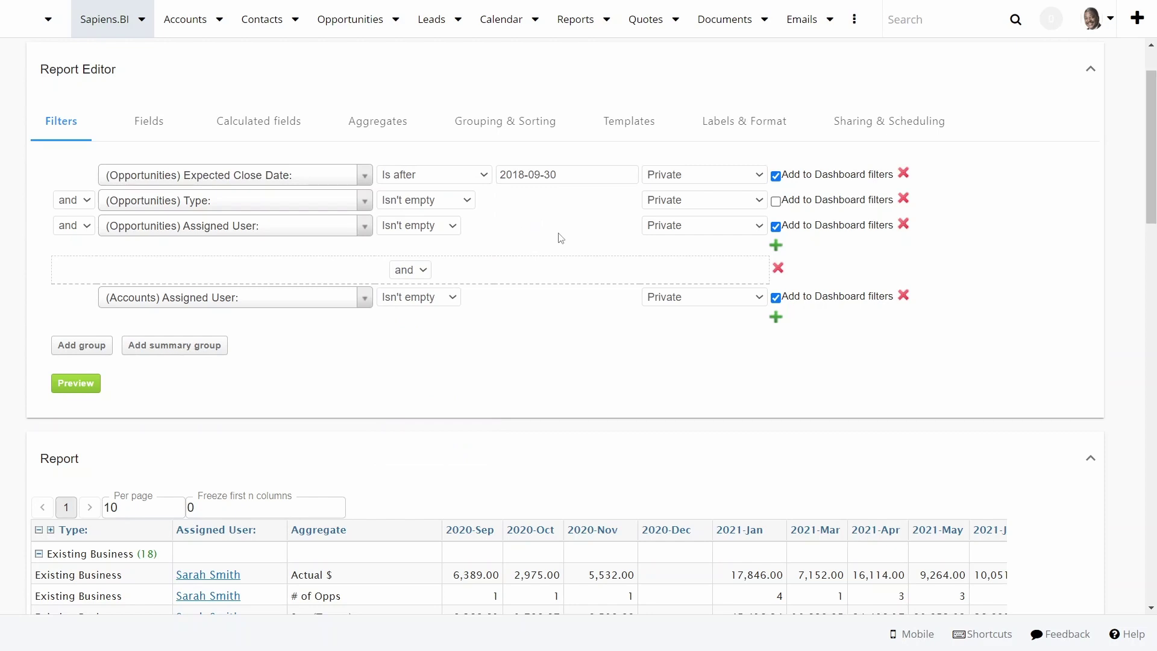
click(448, 229)
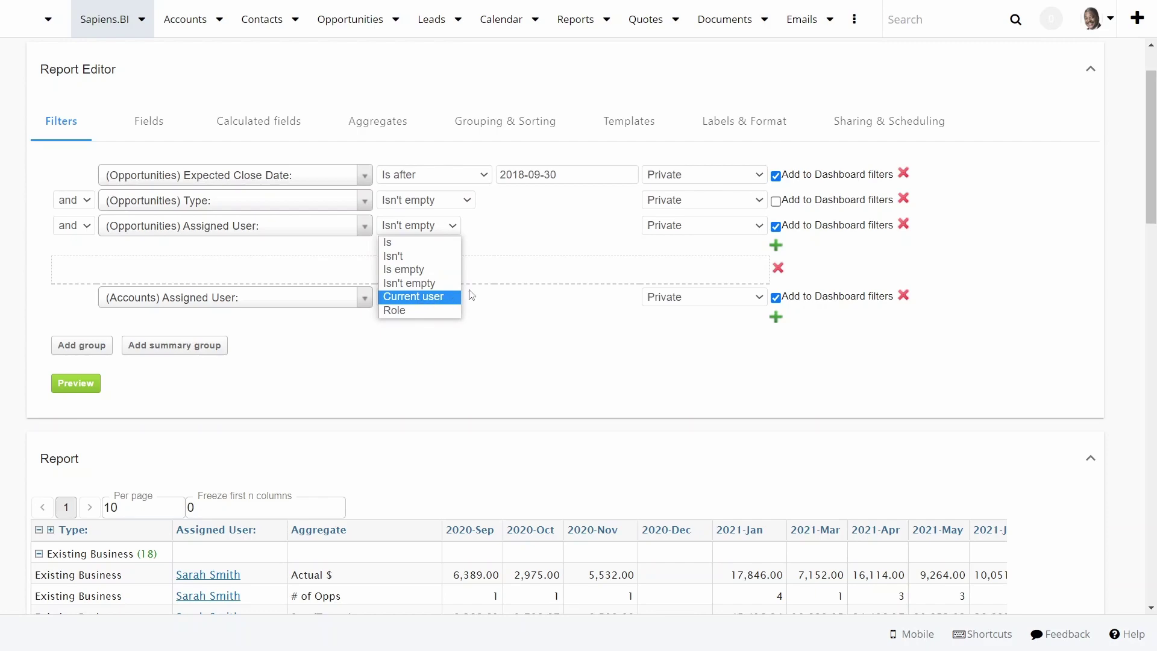
click(518, 227)
Examine the report data and the chart types available for Actual Sales versus Target, and show its legend and axes settings.
scroll(512, 253, down, 20)
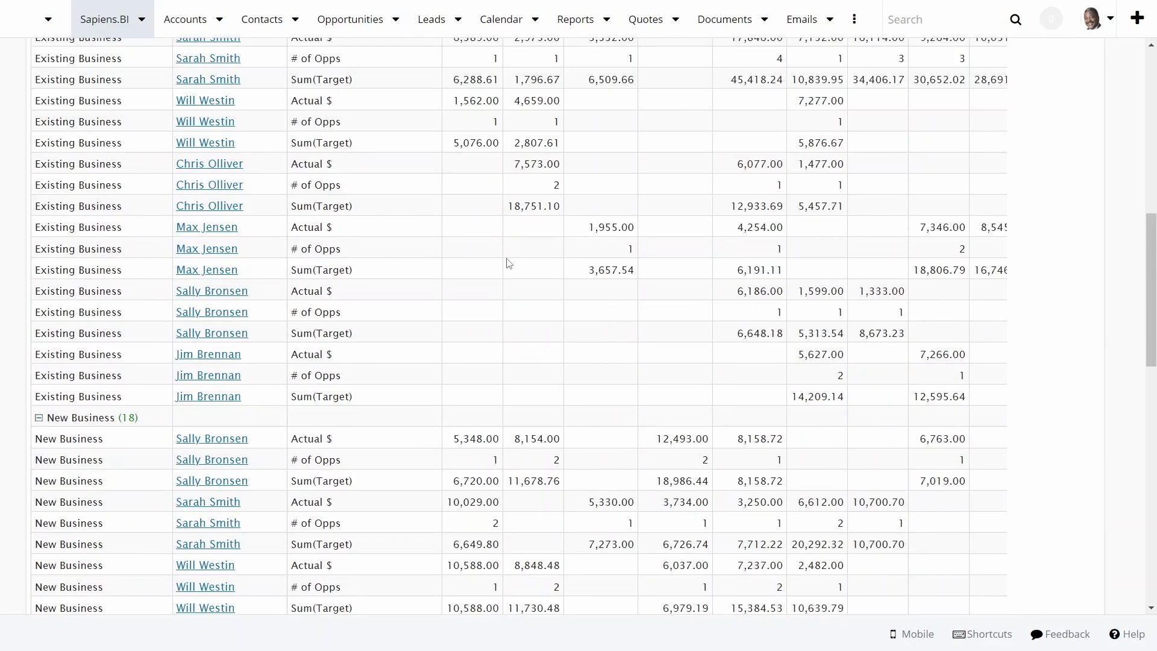
scroll(504, 266, down, 3)
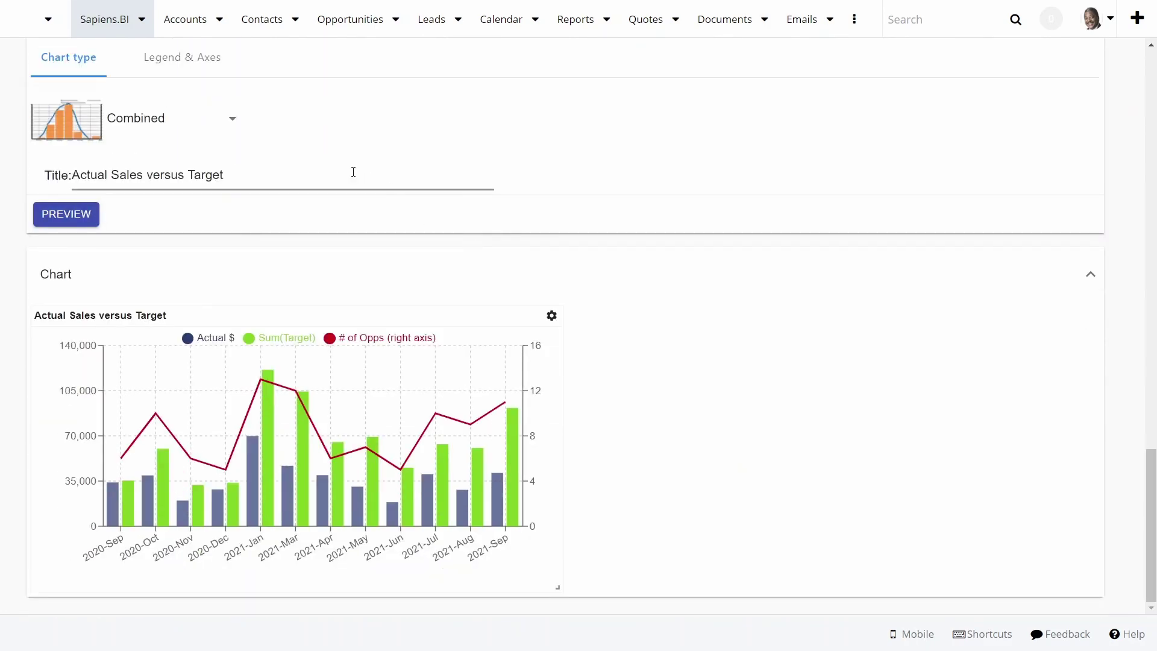
click(227, 131)
drag(234, 124, 241, 96)
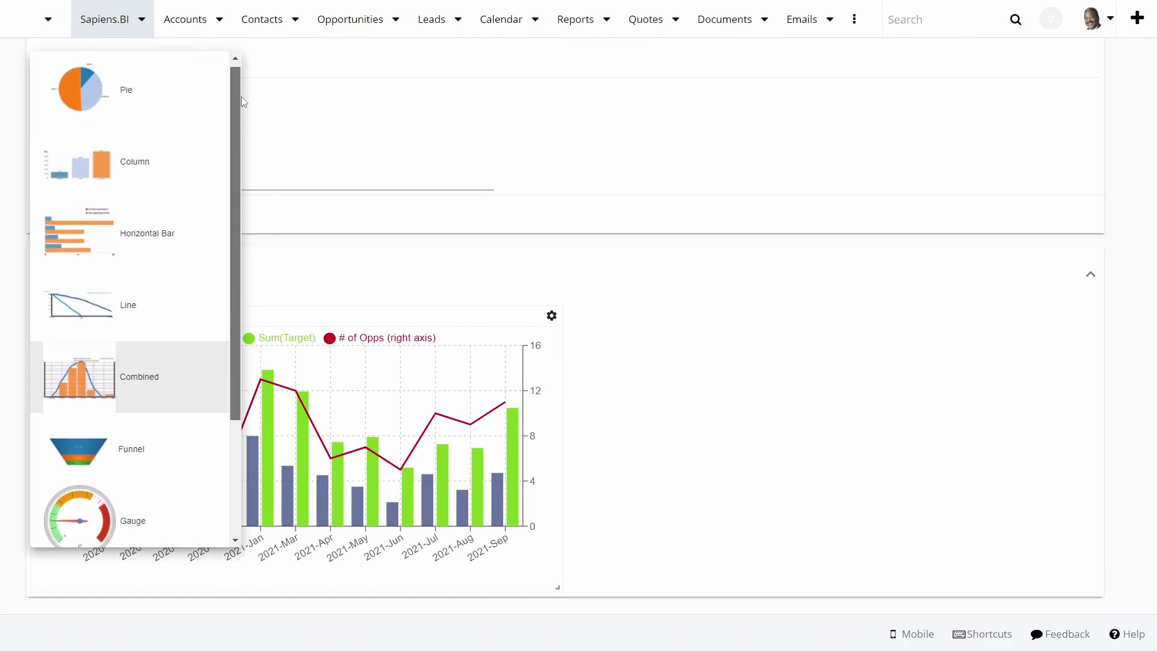
click(337, 130)
click(193, 62)
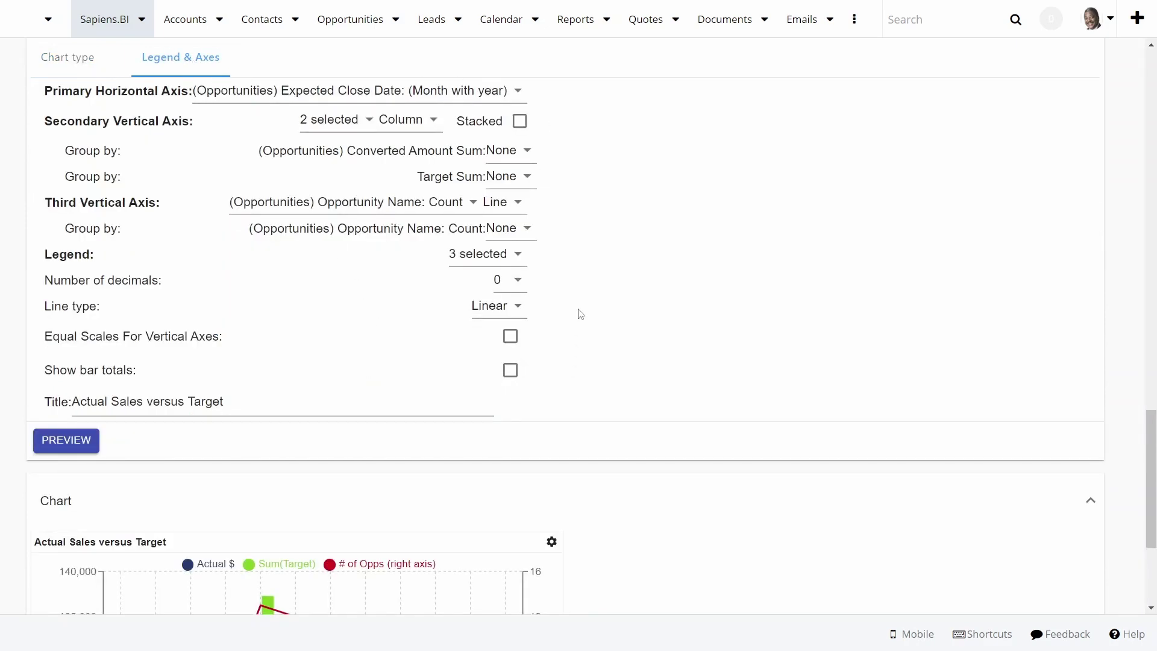
Examine the Actual Sales versus Target chart, and look through the columns selected for the report.
scroll(585, 319, down, 3)
click(552, 314)
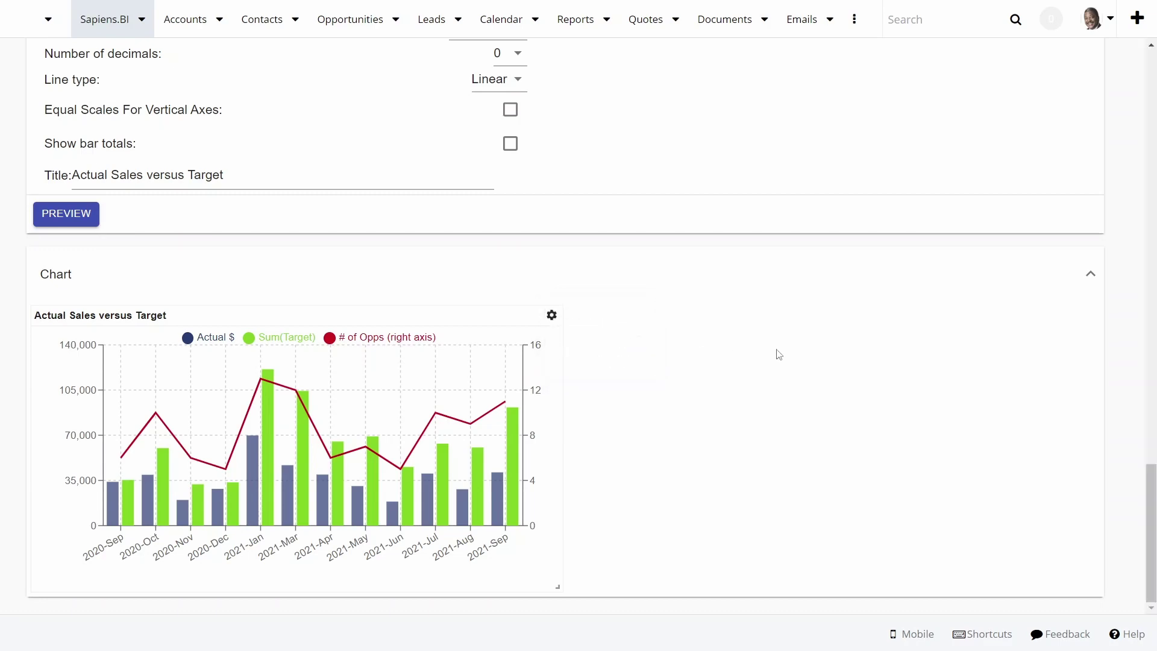
scroll(742, 337, up, 15)
scroll(703, 310, up, 2)
click(148, 198)
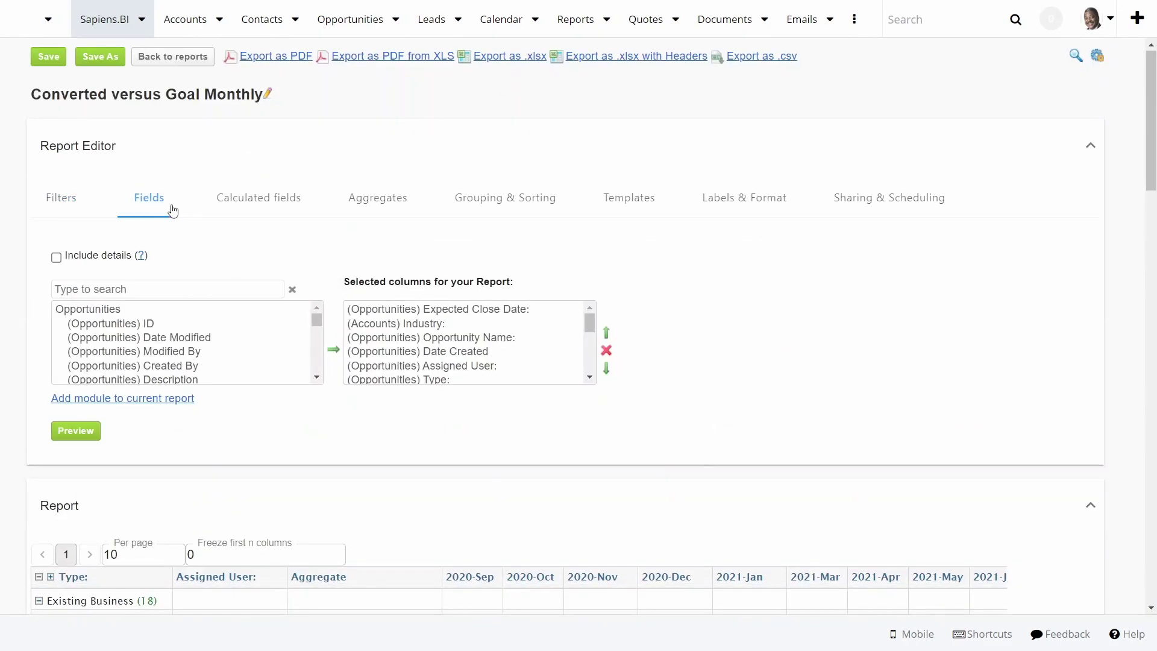
drag(590, 322, 590, 349)
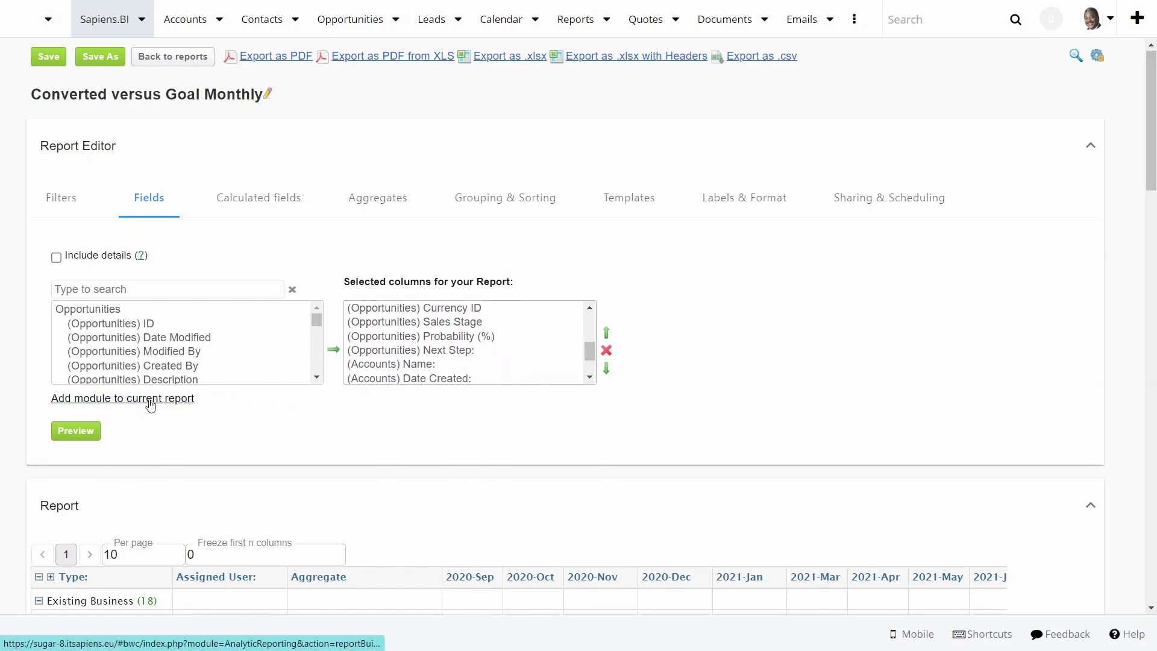
Examine the report's grouping and sorting levels and the date intervals available for grouping Expected Close Date, keeping the current one.
click(511, 198)
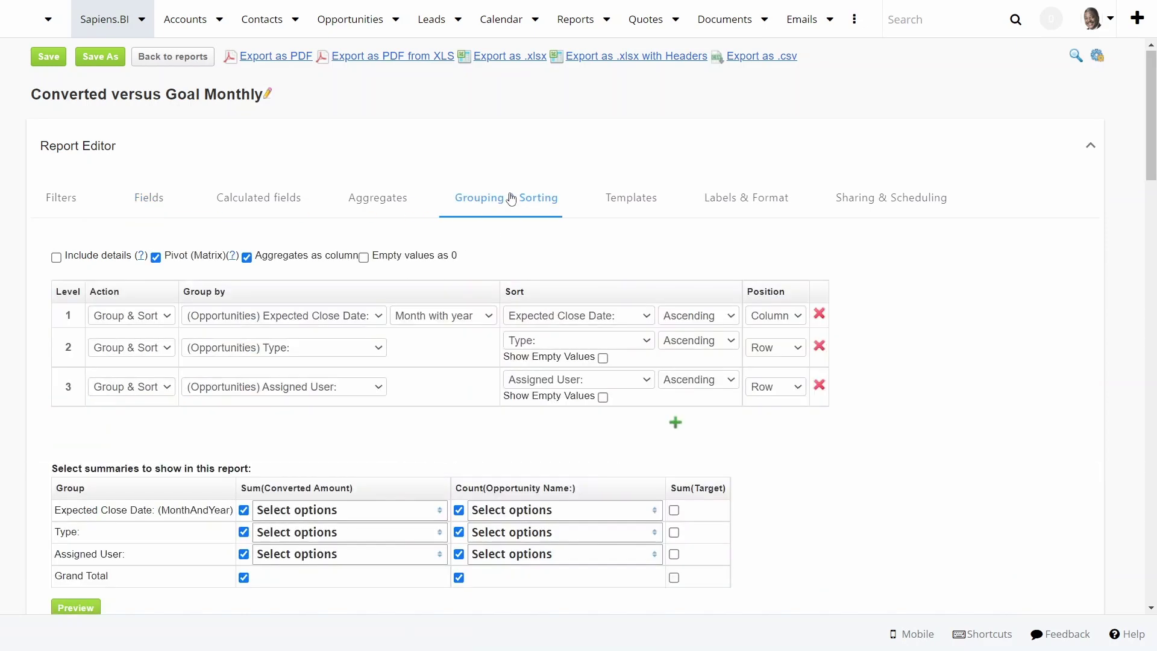
scroll(514, 214, down, 1)
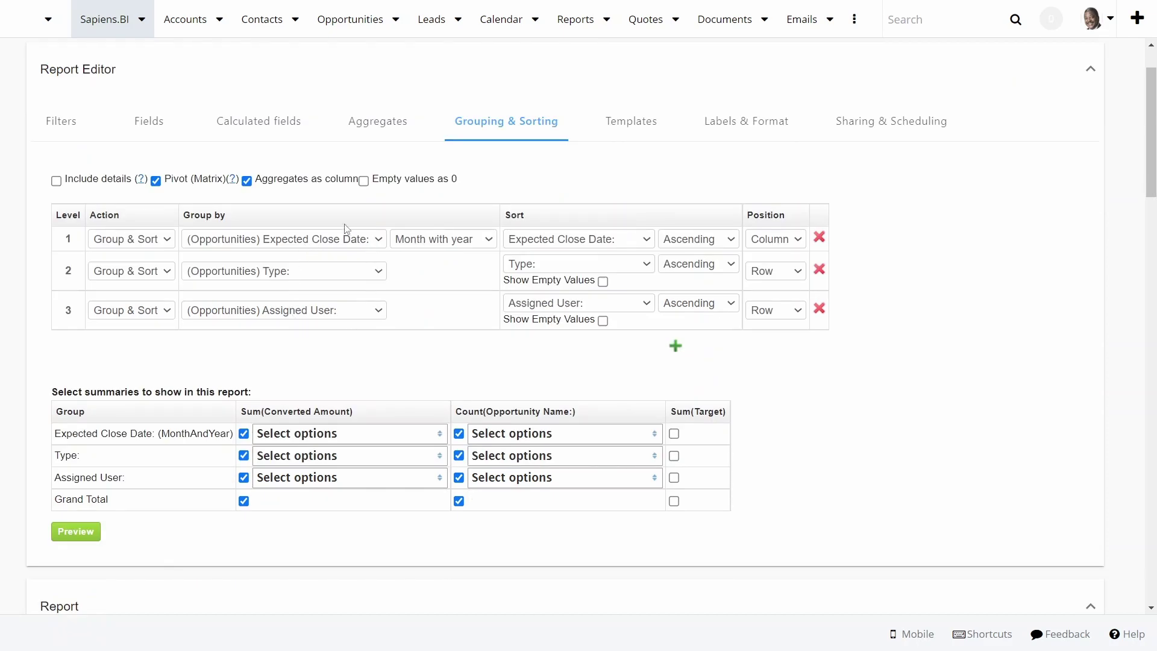
click(492, 244)
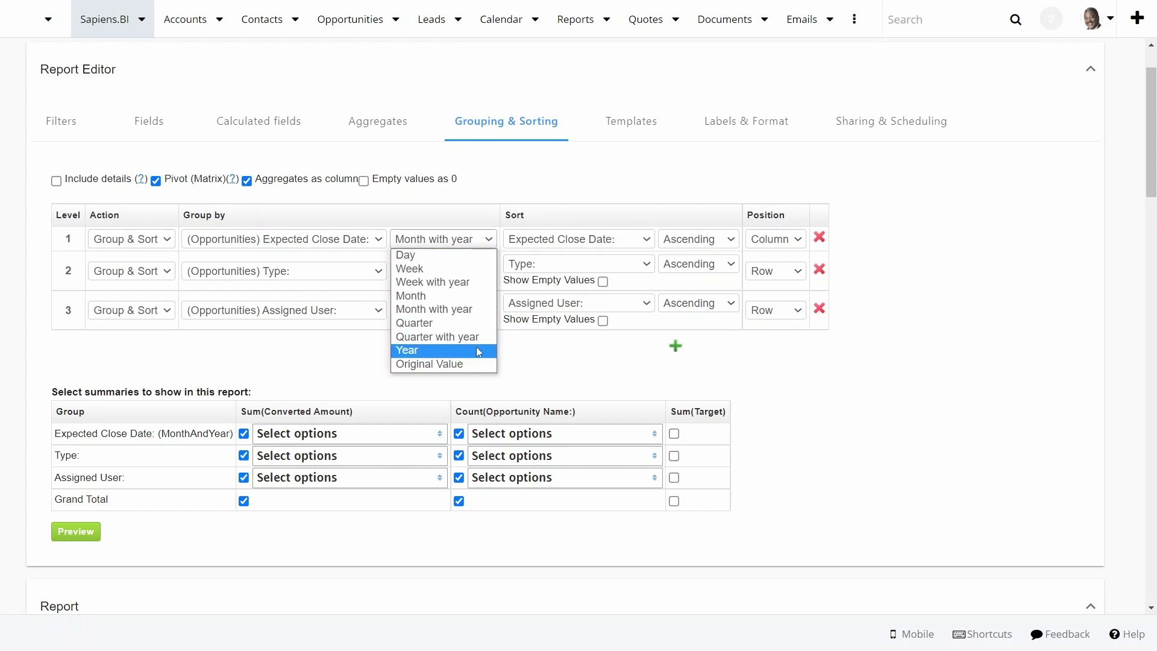
click(538, 368)
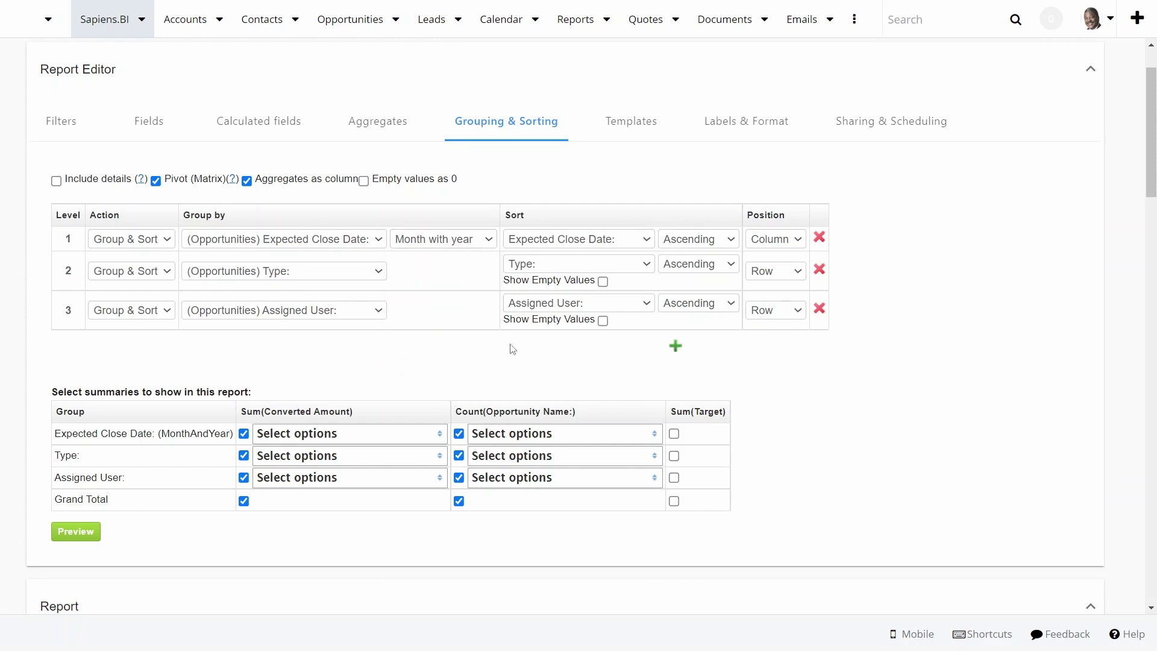
Turn the Pivot (Matrix) layout off and back on with aggregates as columns, and look over the report table.
click(156, 180)
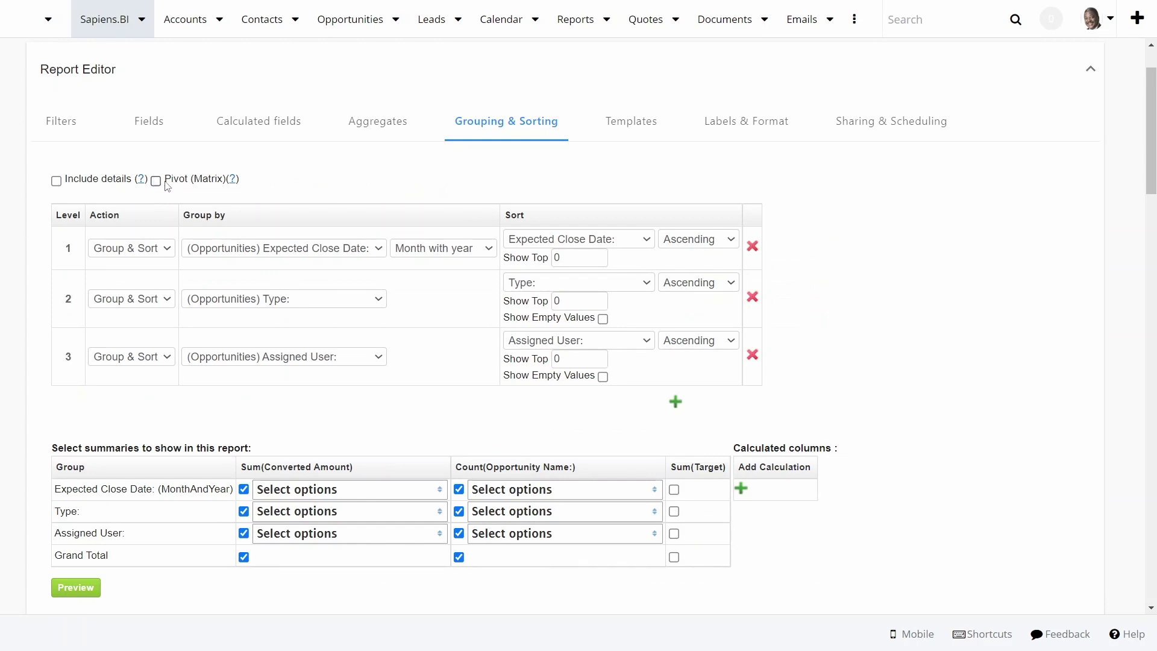
click(156, 181)
click(246, 181)
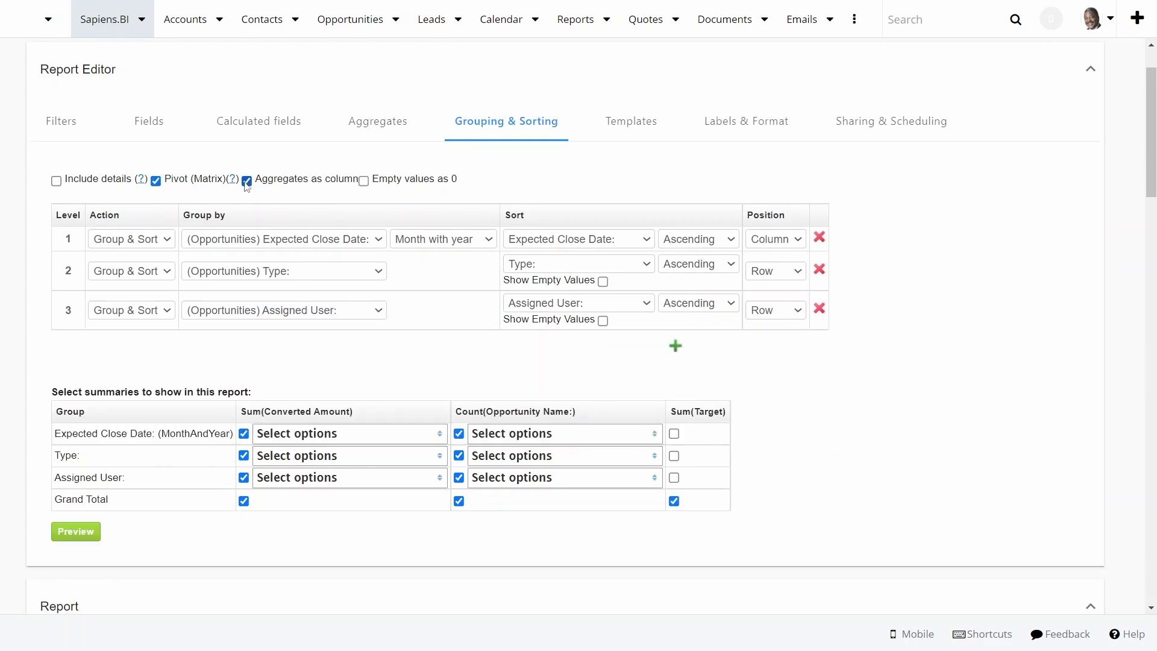
scroll(386, 224, down, 5)
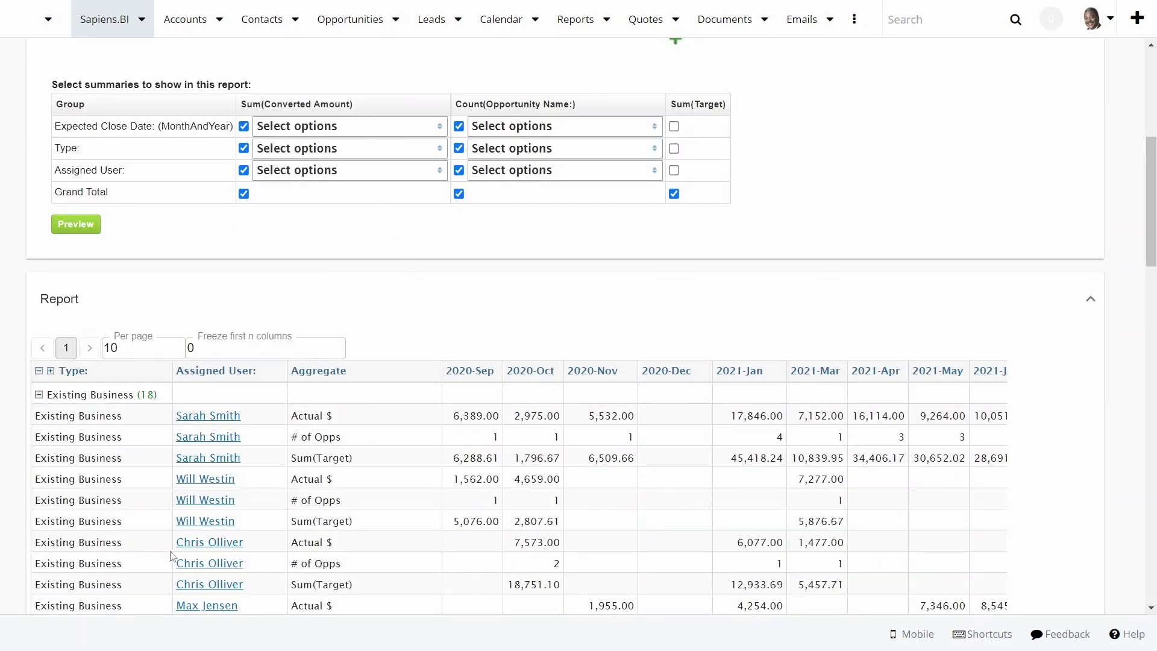
scroll(483, 430, up, 6)
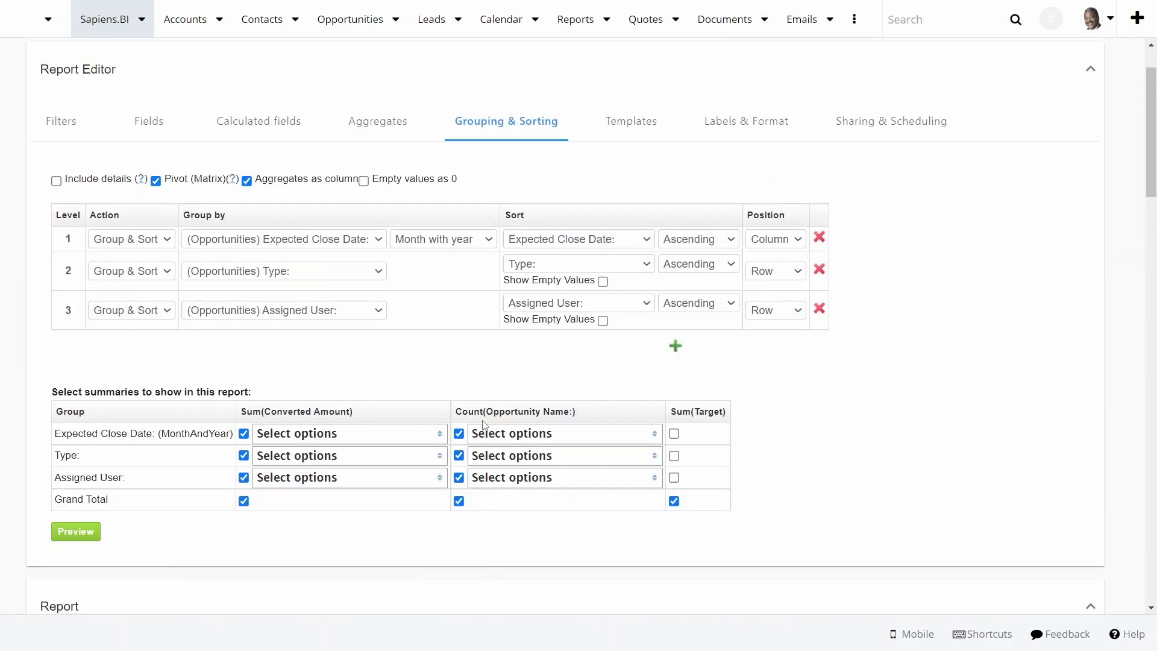
Show the report's aggregate functions for each field, and open its template settings.
click(388, 206)
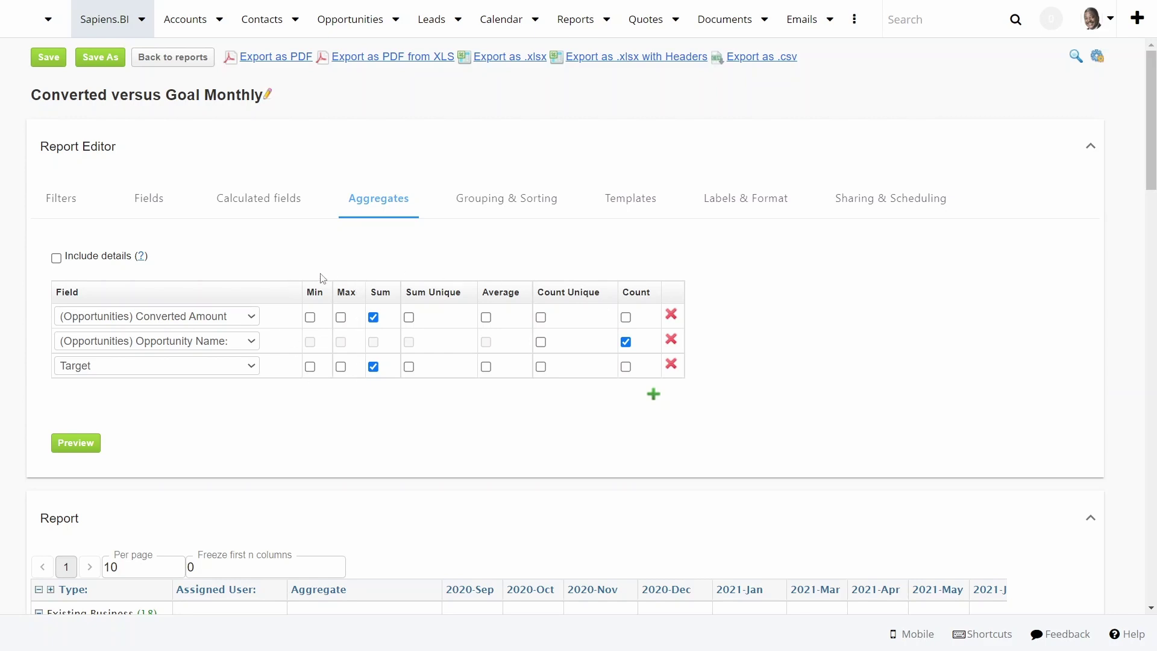
click(633, 203)
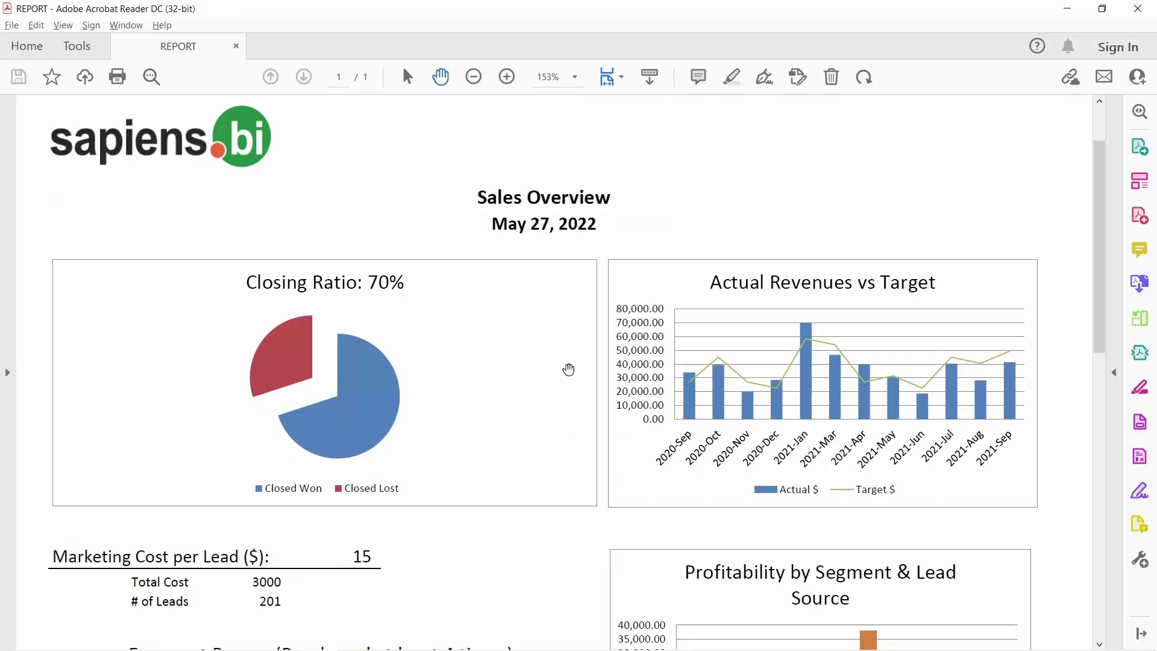
Look through the Sales Overview export as a PDF in Adobe Acrobat Reader and as Demo Export XLSX.xlsx in Excel.
scroll(568, 370, down, 5)
scroll(568, 369, down, 4)
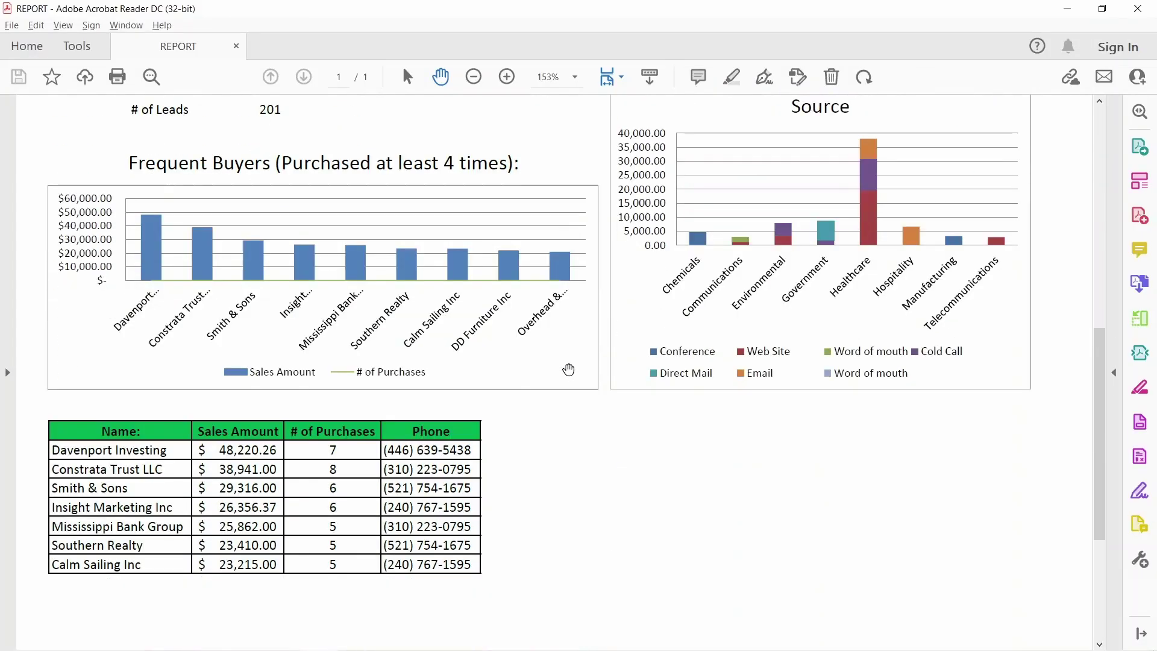
scroll(568, 369, up, 10)
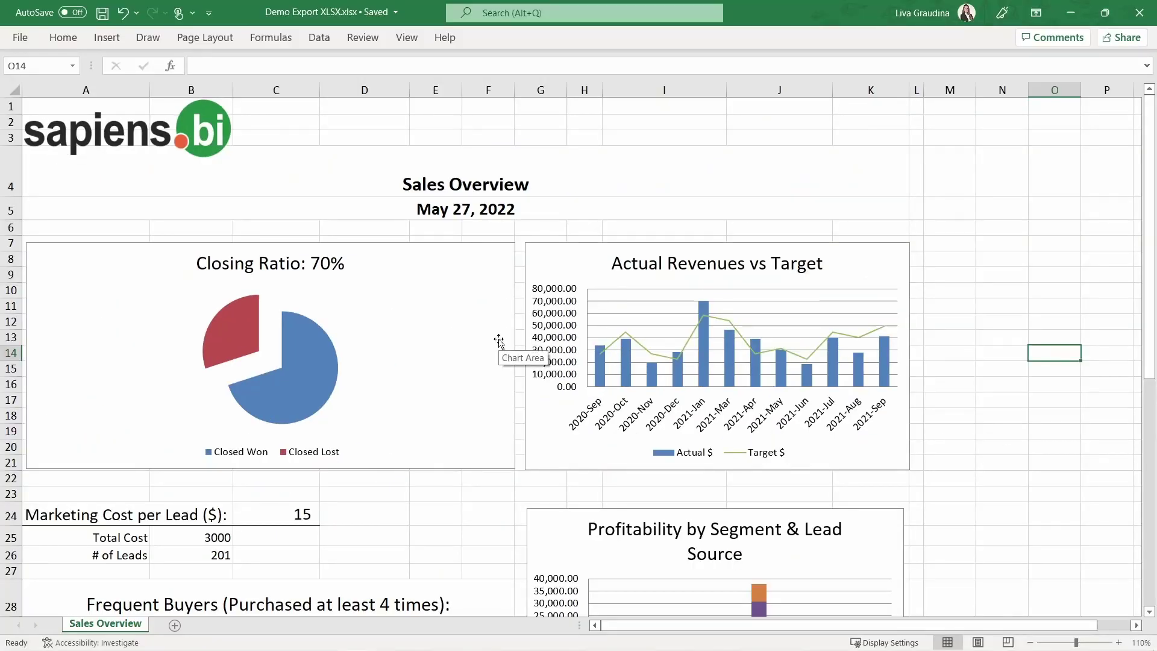
scroll(499, 341, down, 10)
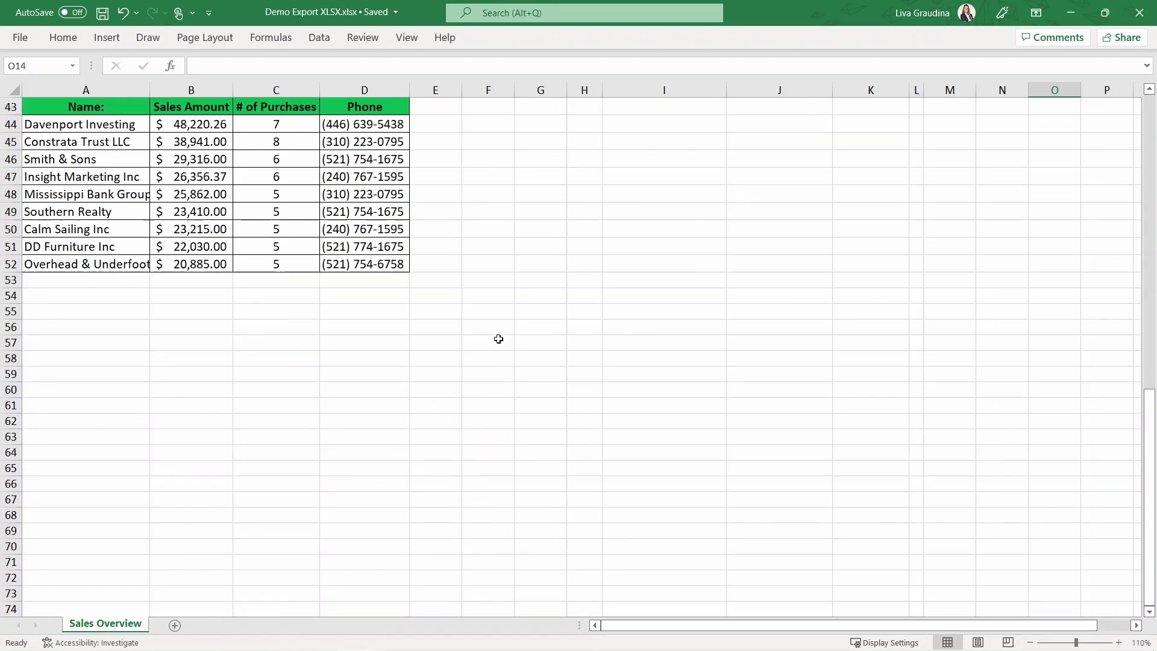
scroll(499, 341, up, 14)
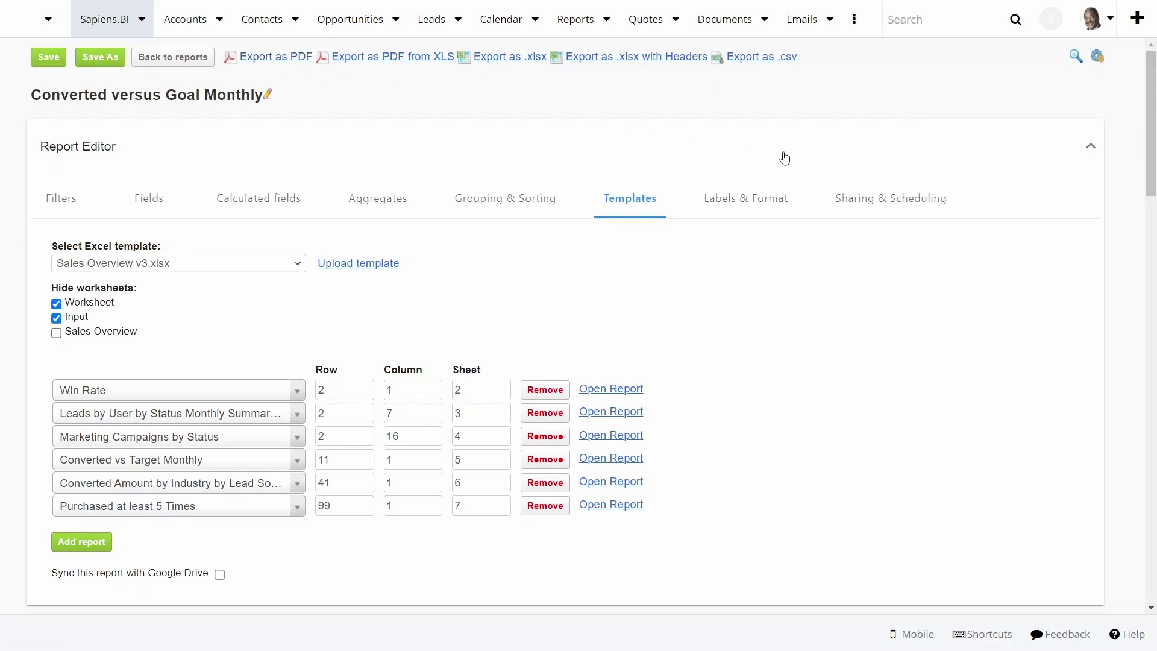
Examine the report's sharing permissions and scheduling options, including the custom email and file password fields.
click(876, 207)
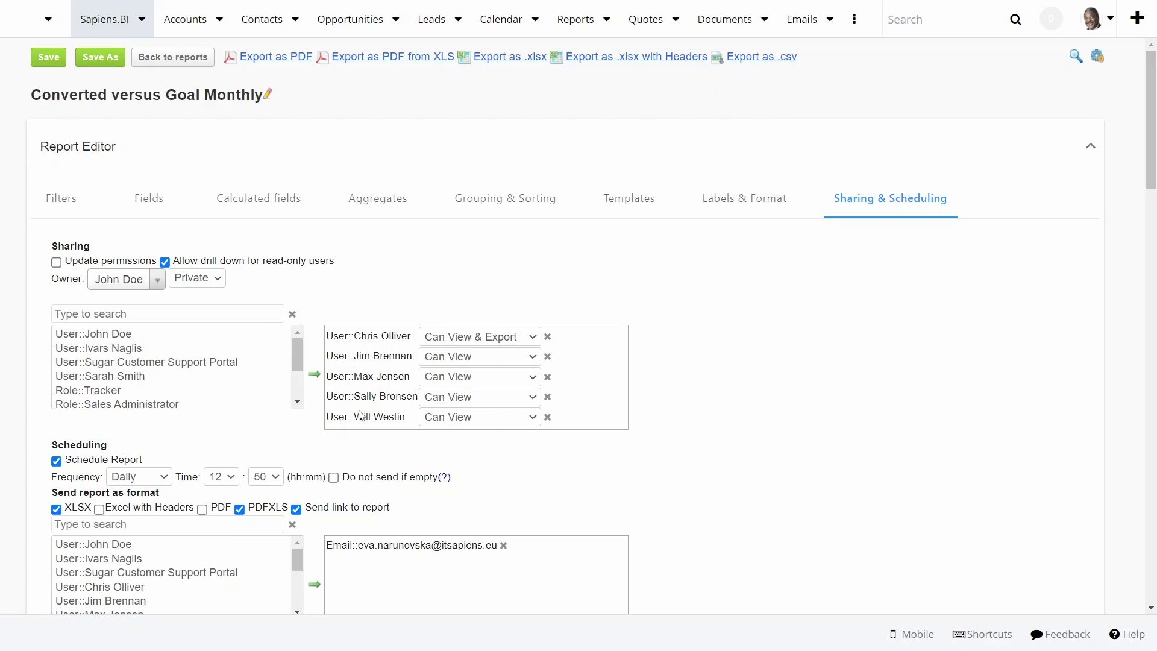
scroll(465, 331, down, 3)
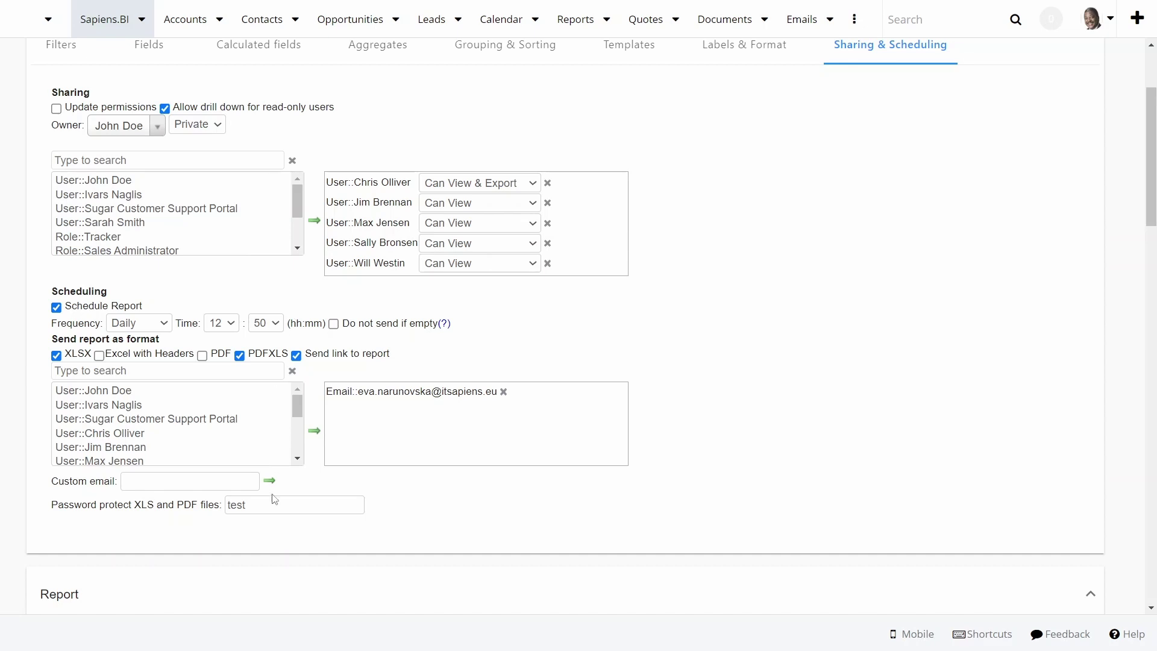
drag(273, 505, 221, 497)
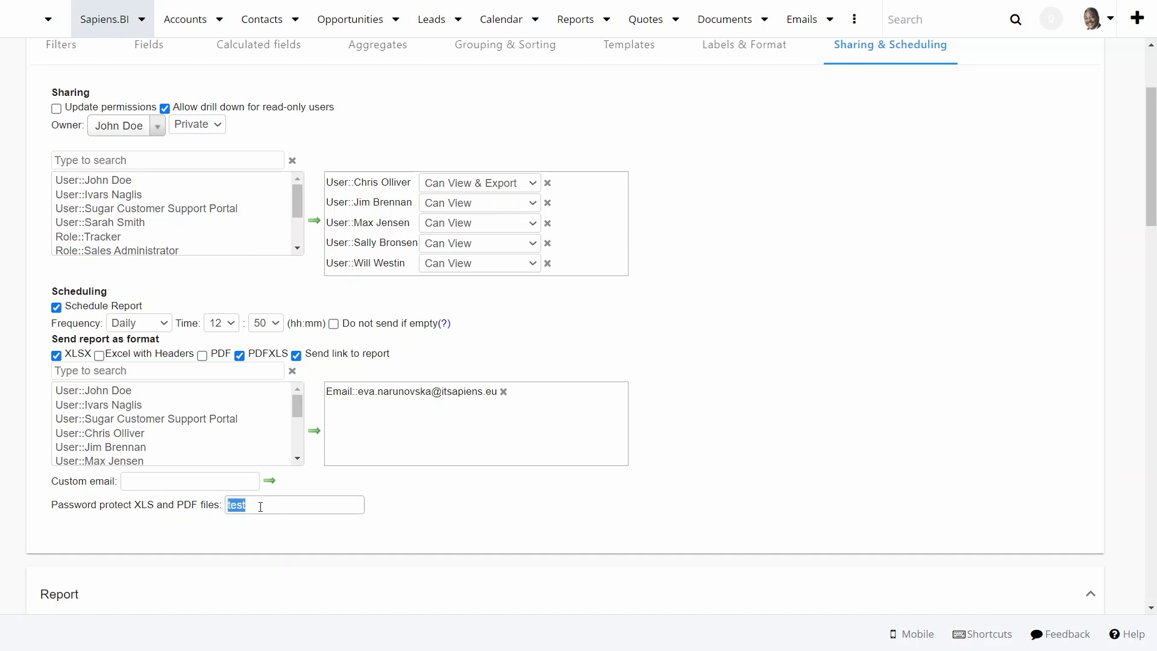
click(234, 483)
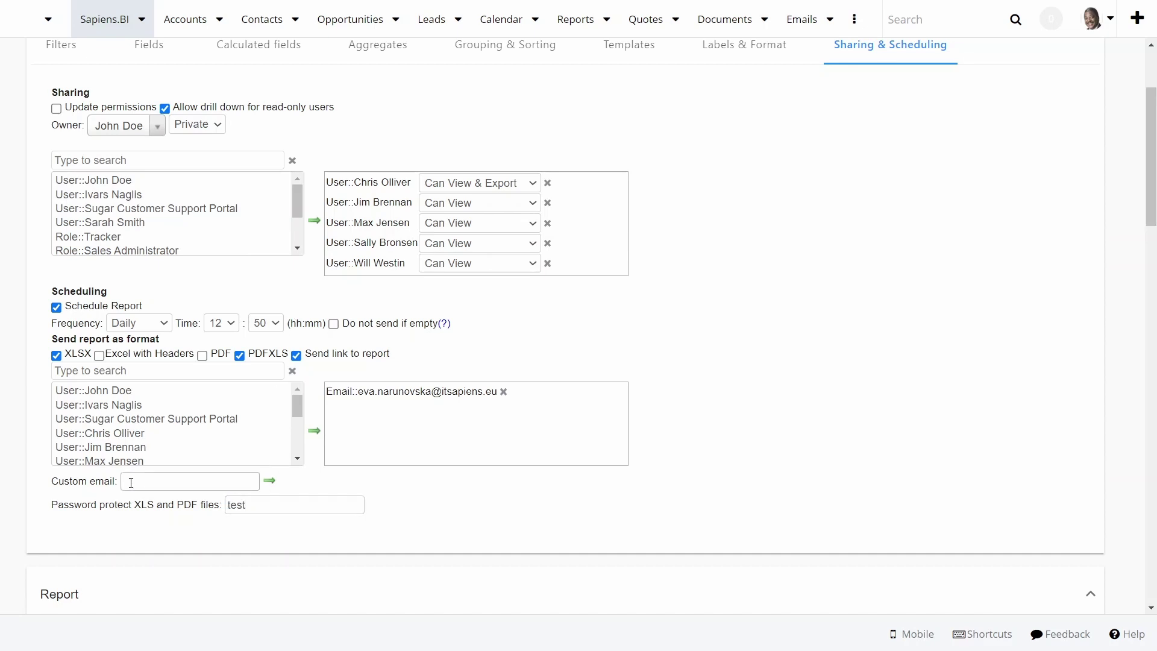